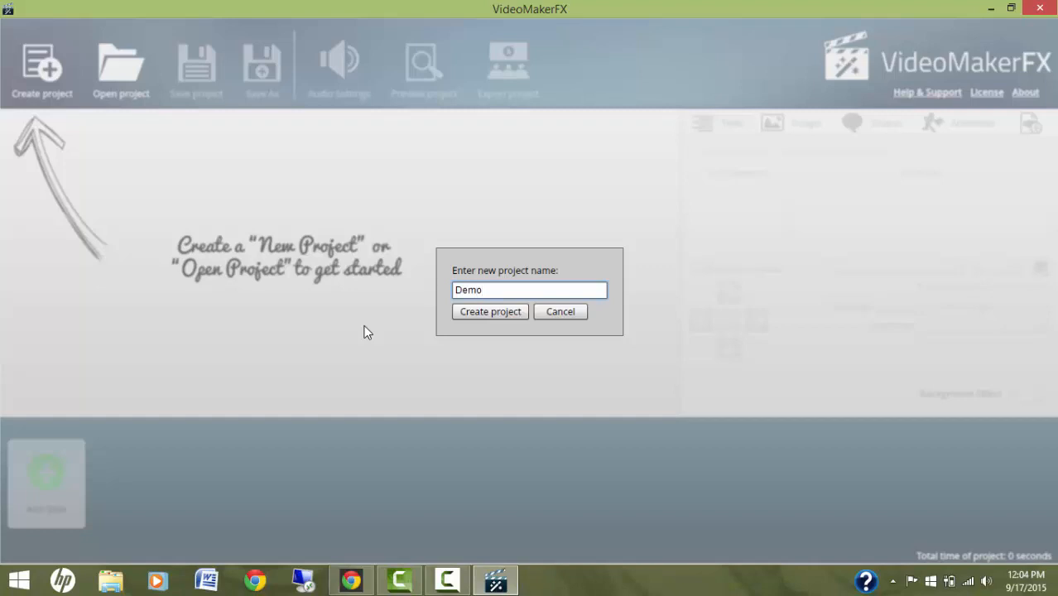
# Step: Create a new project named Demo and reopen it from the saved file Demo.prj
pyautogui.click(490, 315)
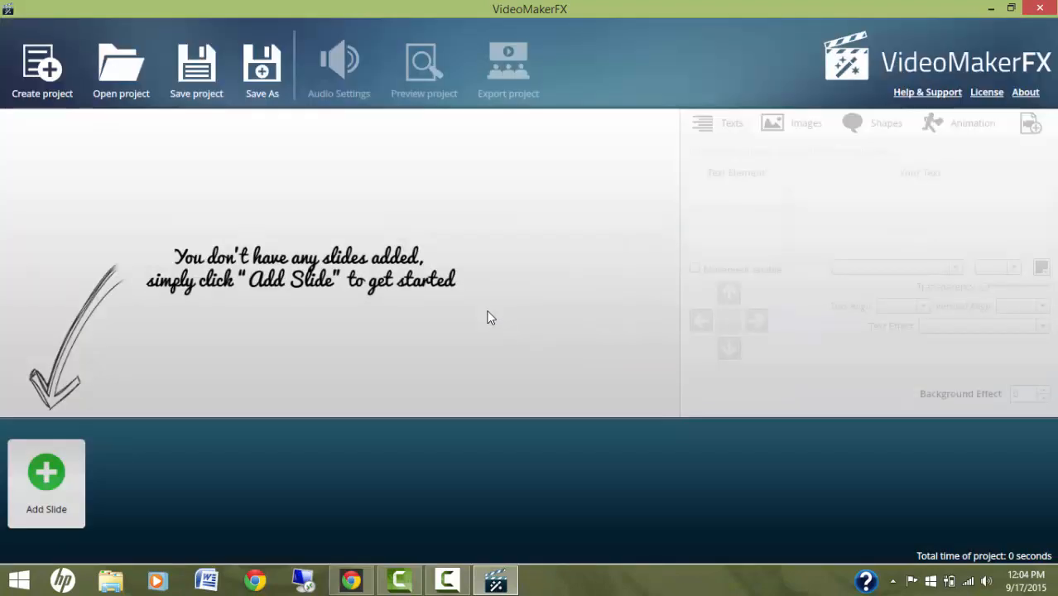
pyautogui.click(114, 78)
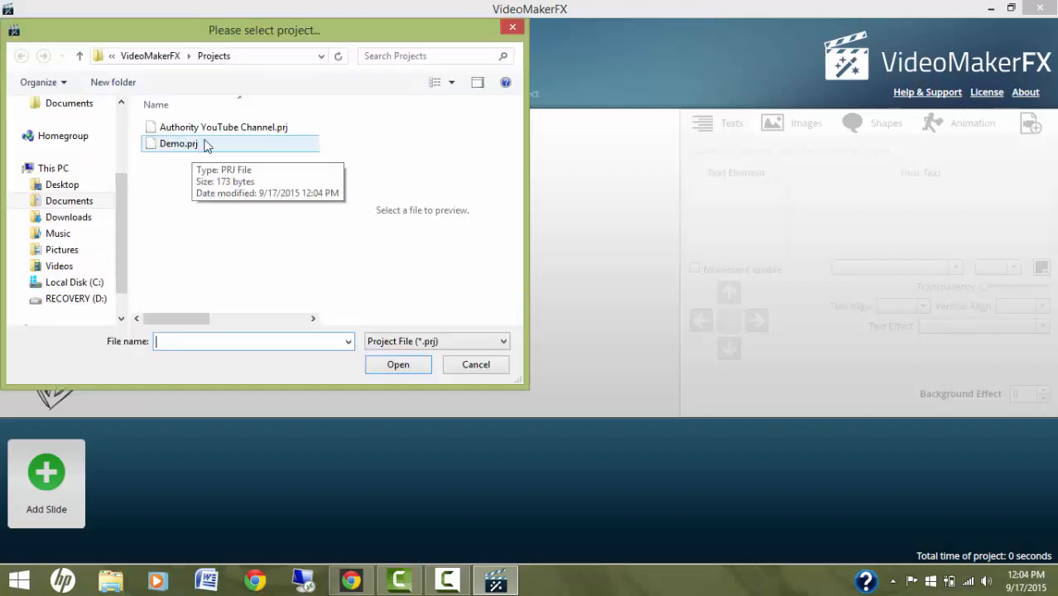
pyautogui.click(476, 365)
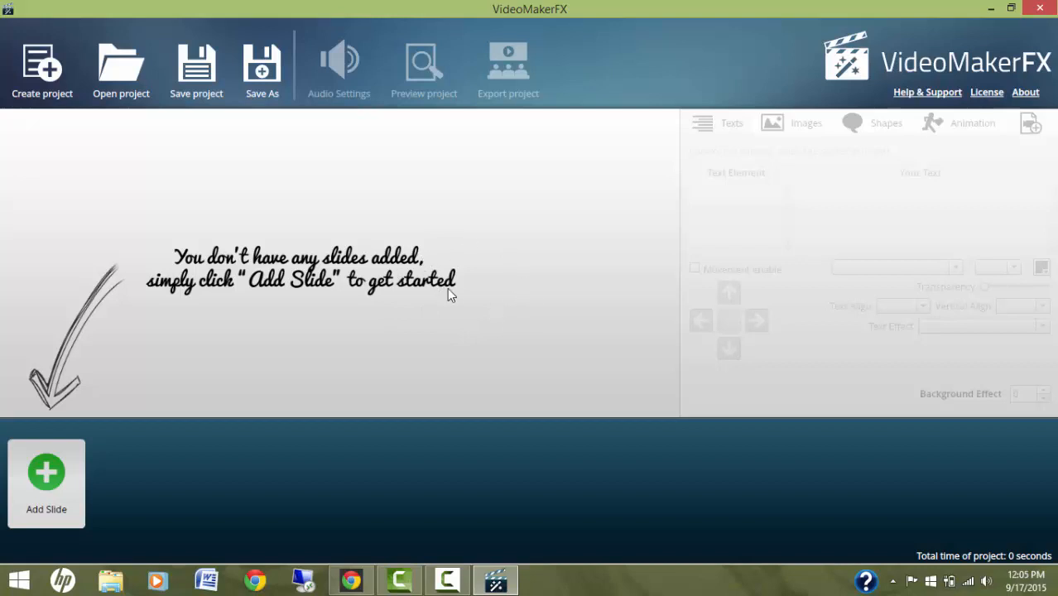
pyautogui.click(117, 85)
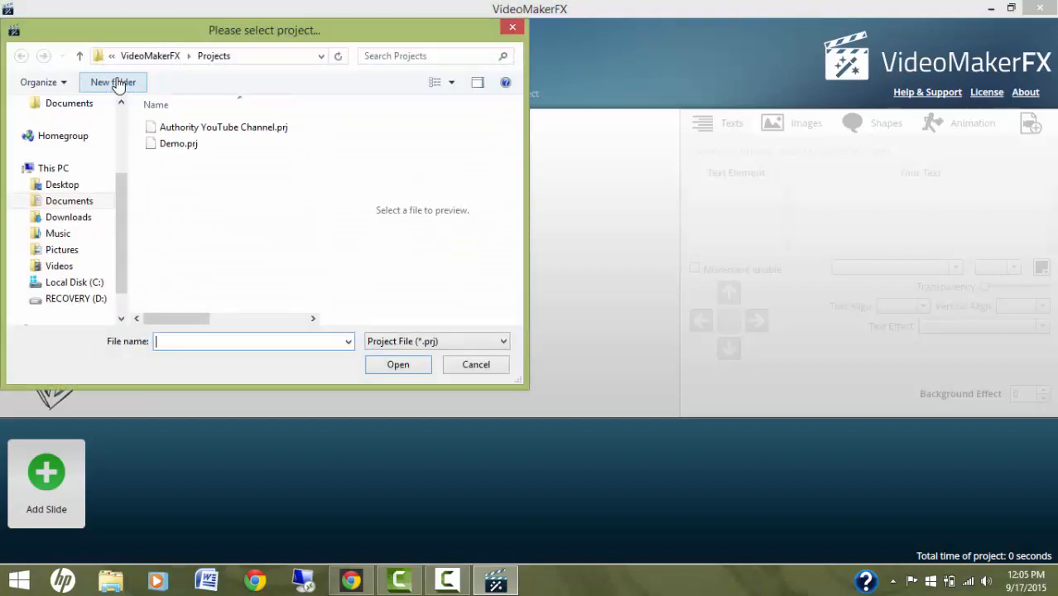
pyautogui.click(201, 149)
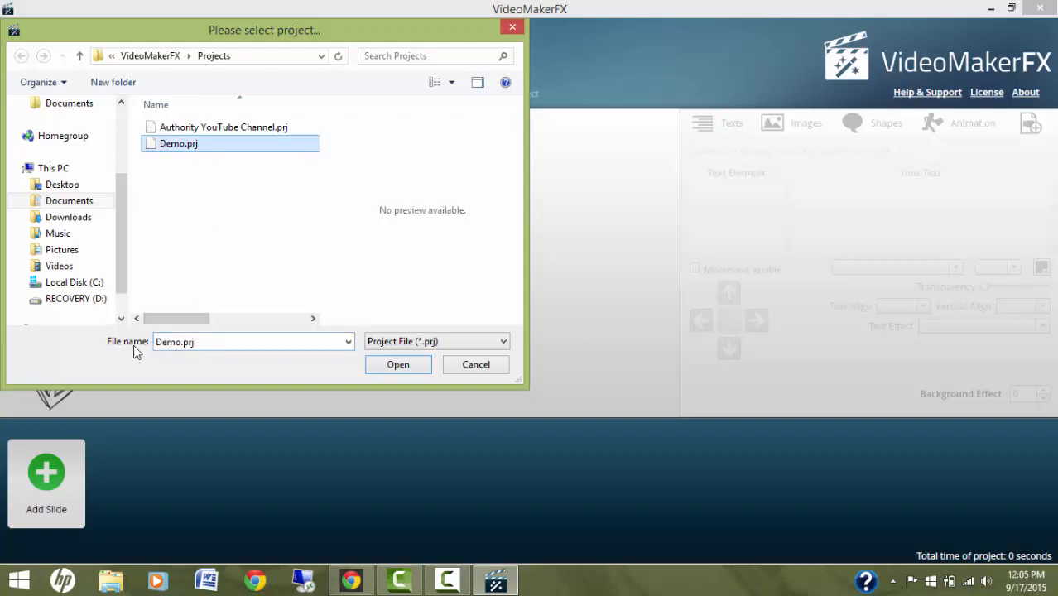
pyautogui.click(397, 366)
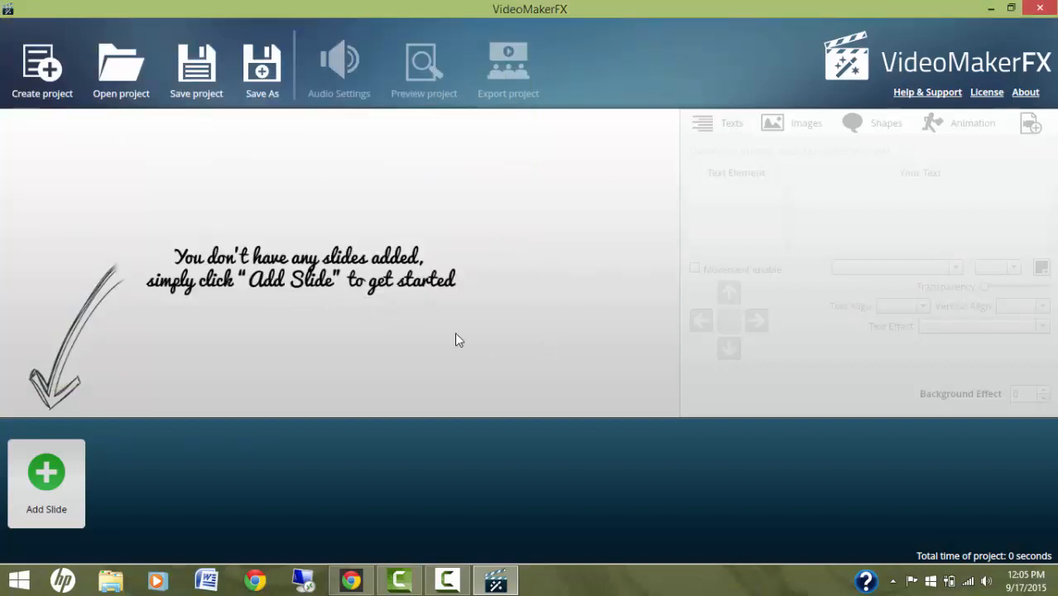
# Step: Open the slide library and preview the Large Image Only and Large Text Box and Heading layouts of the "-ESSENTIALS - Articles or Text" theme
pyautogui.click(47, 474)
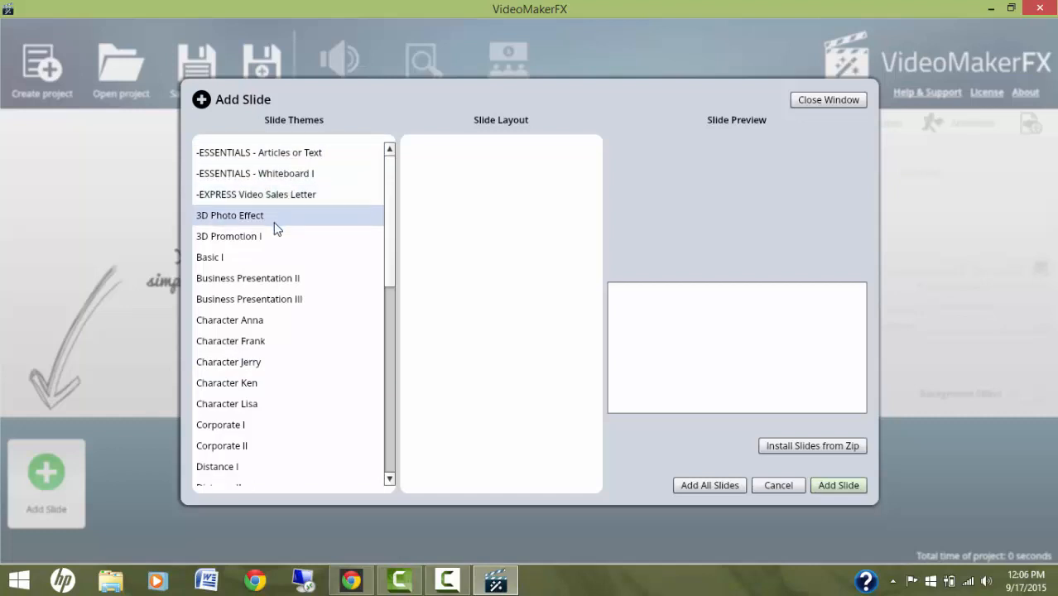
pyautogui.moveTo(389, 277); pyautogui.dragTo(396, 238)
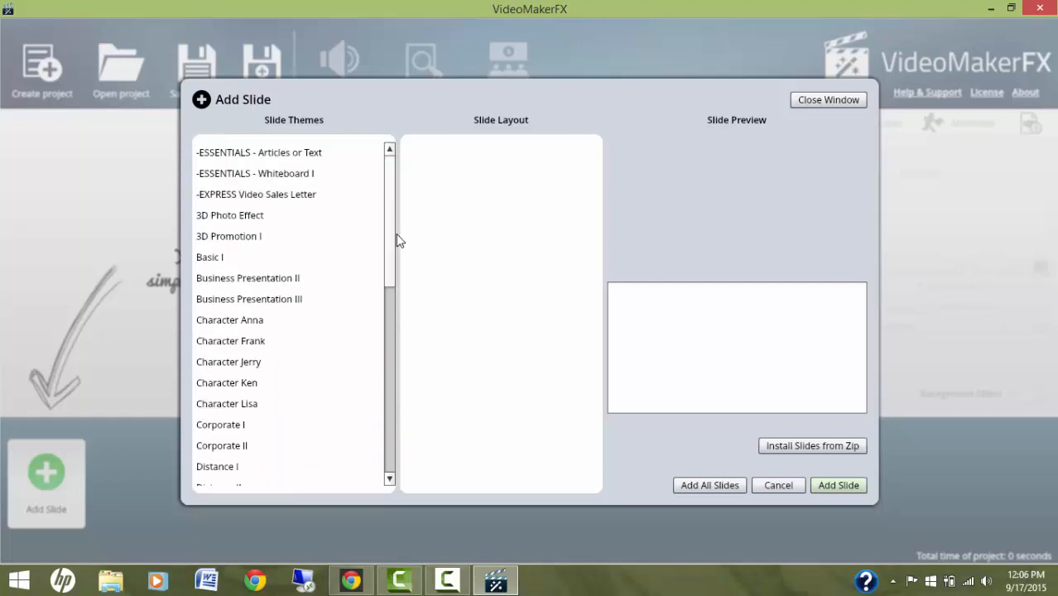
pyautogui.click(264, 156)
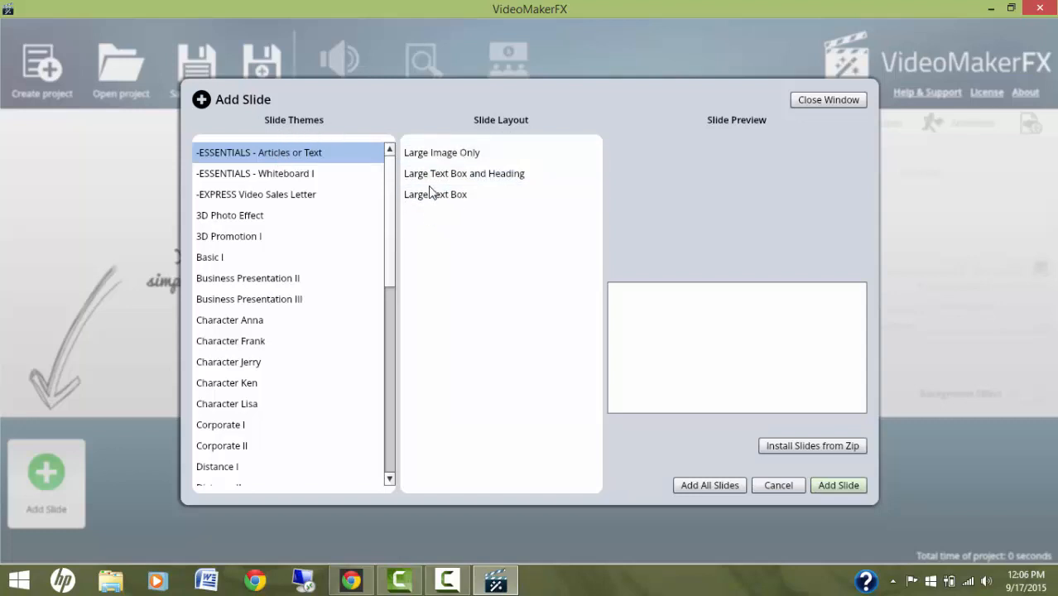
pyautogui.click(466, 158)
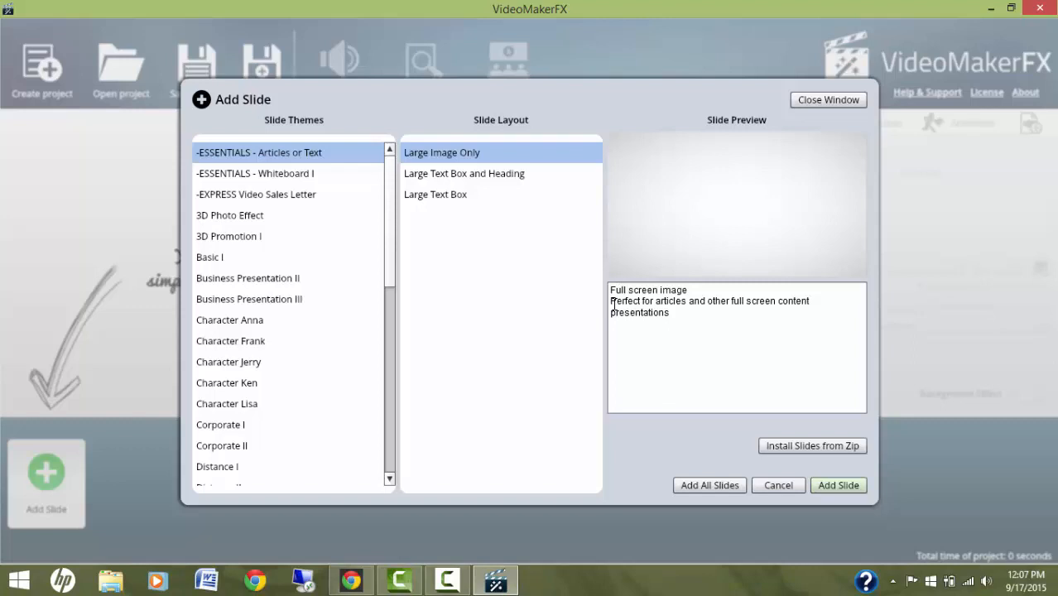
pyautogui.moveTo(614, 304); pyautogui.dragTo(609, 291)
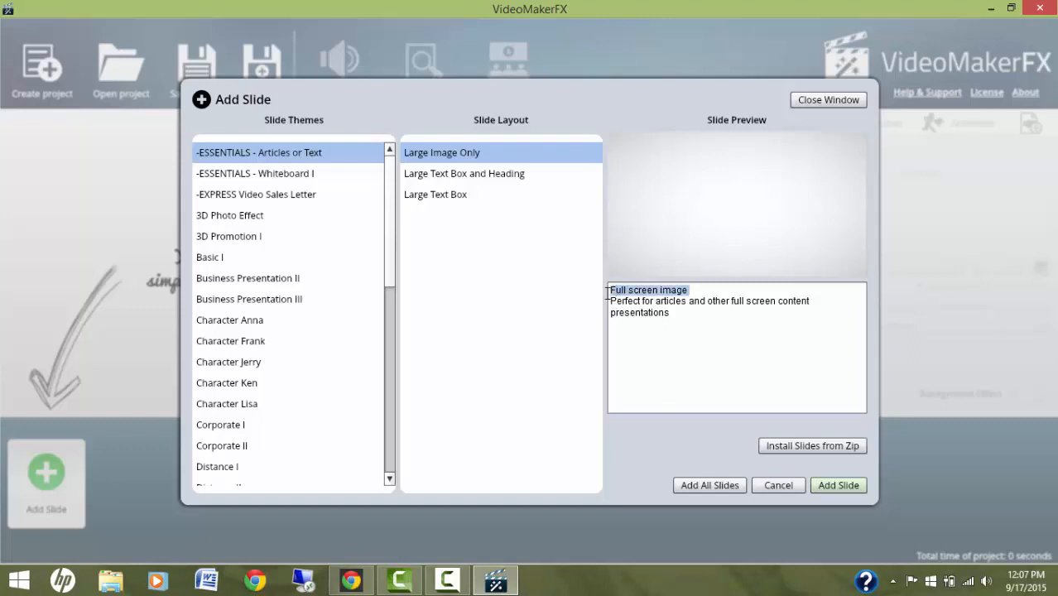
pyautogui.click(612, 292)
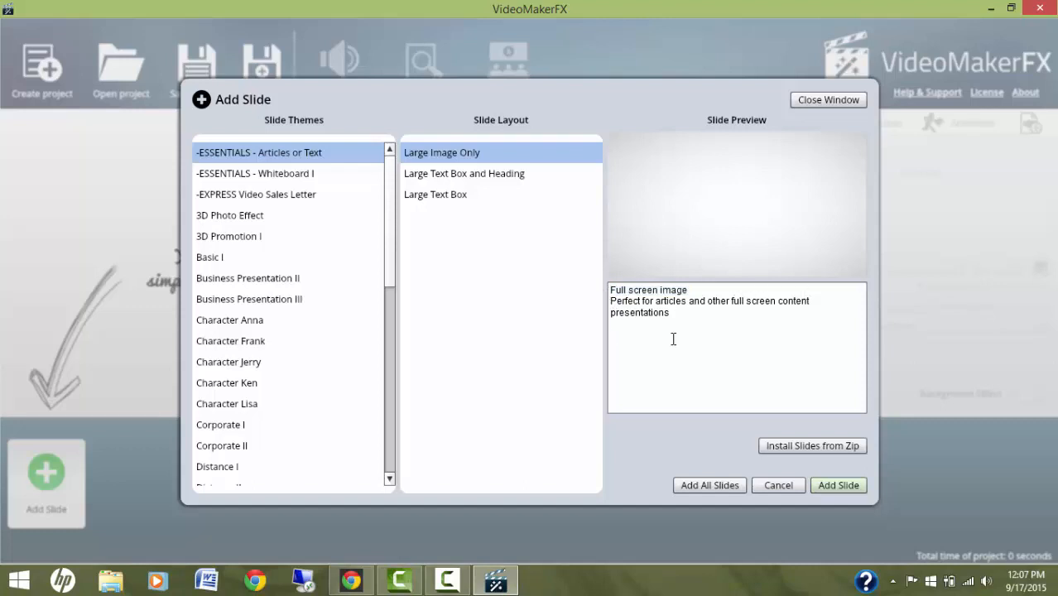
pyautogui.click(493, 173)
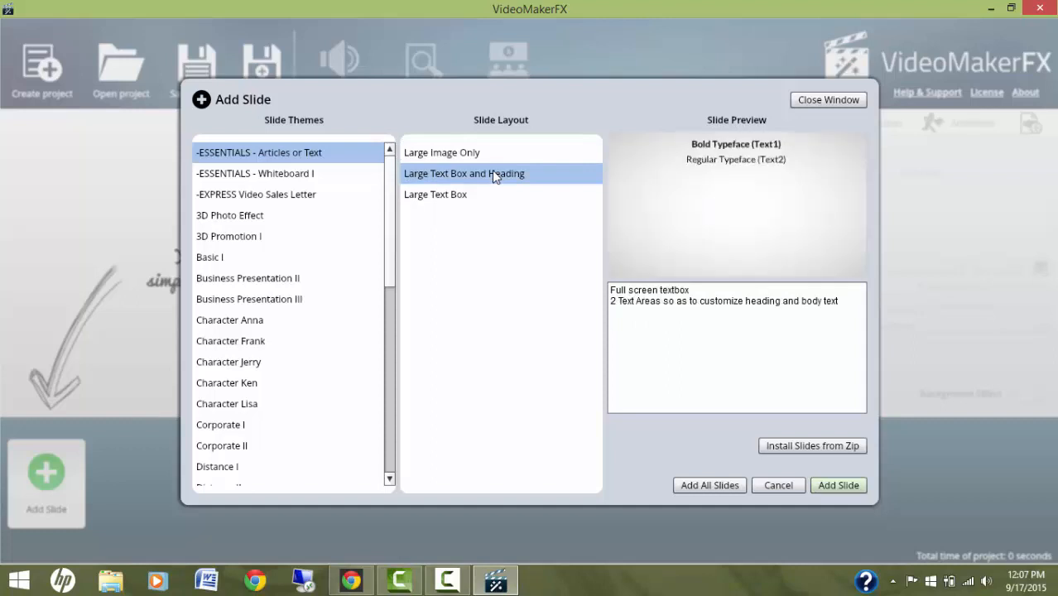
pyautogui.click(485, 152)
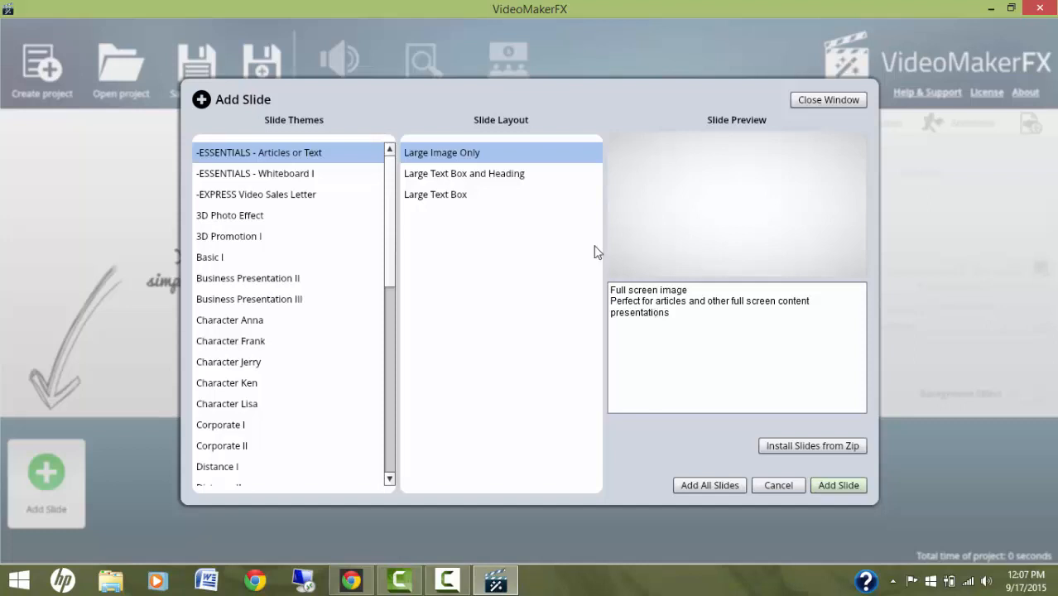
pyautogui.click(474, 180)
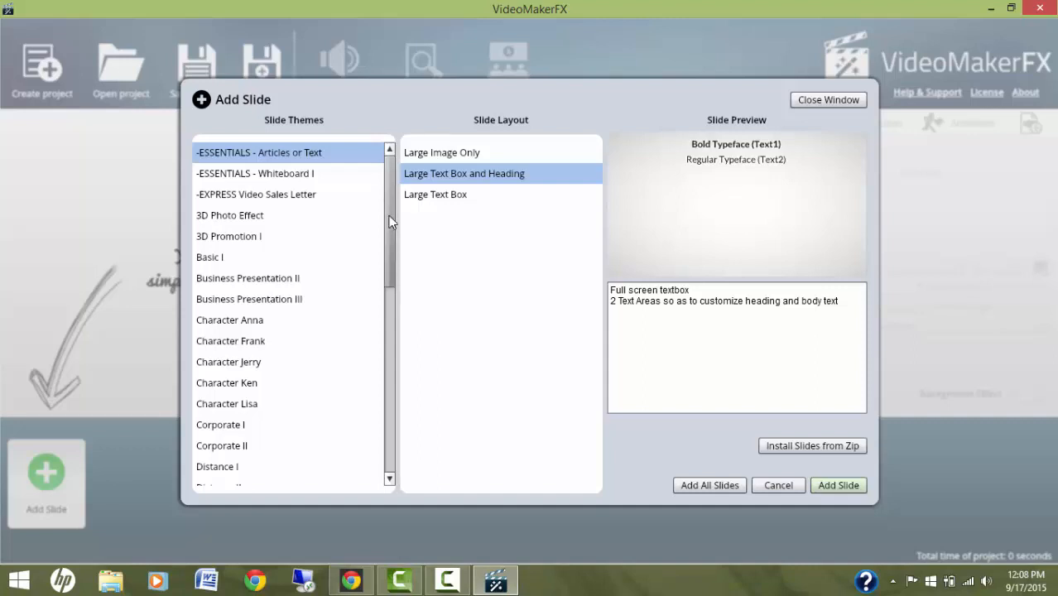
# Step: Add the "Character Anna - Slide 1" layout from the Character Anna theme to the project
pyautogui.moveTo(392, 222); pyautogui.dragTo(386, 271)
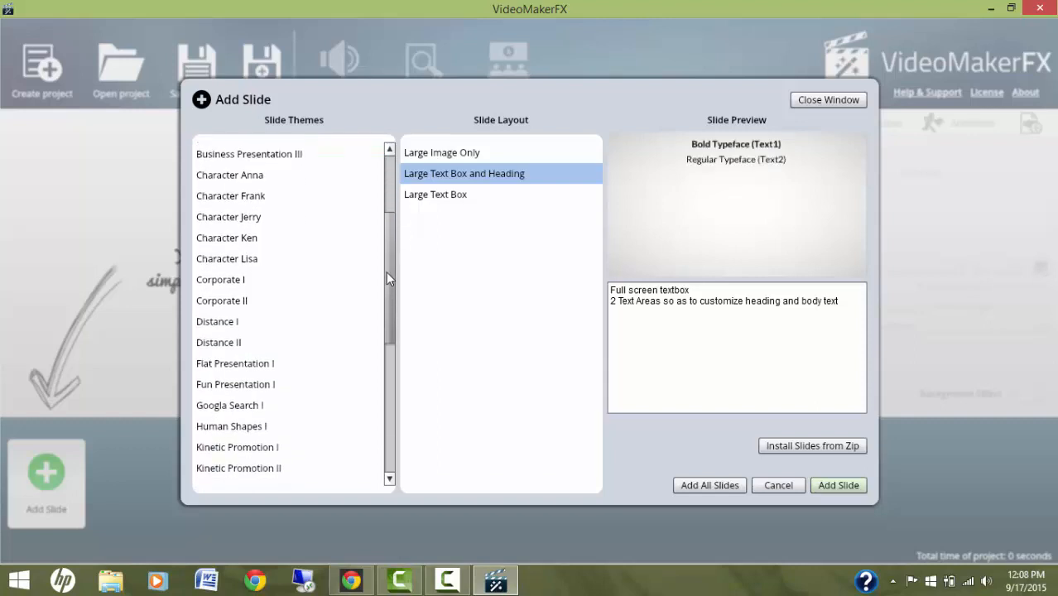
pyautogui.click(263, 175)
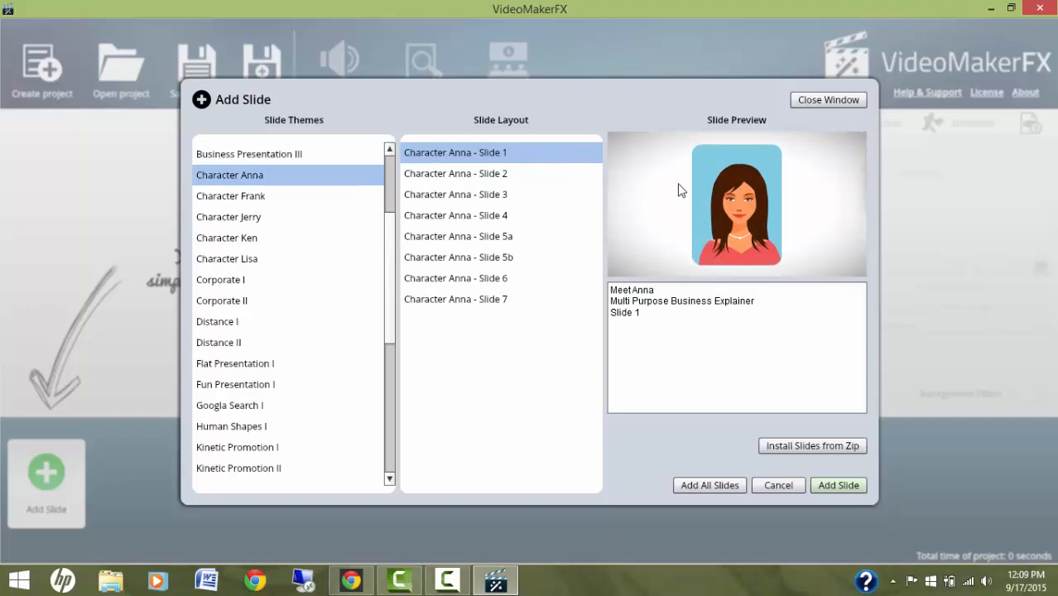
pyautogui.click(837, 486)
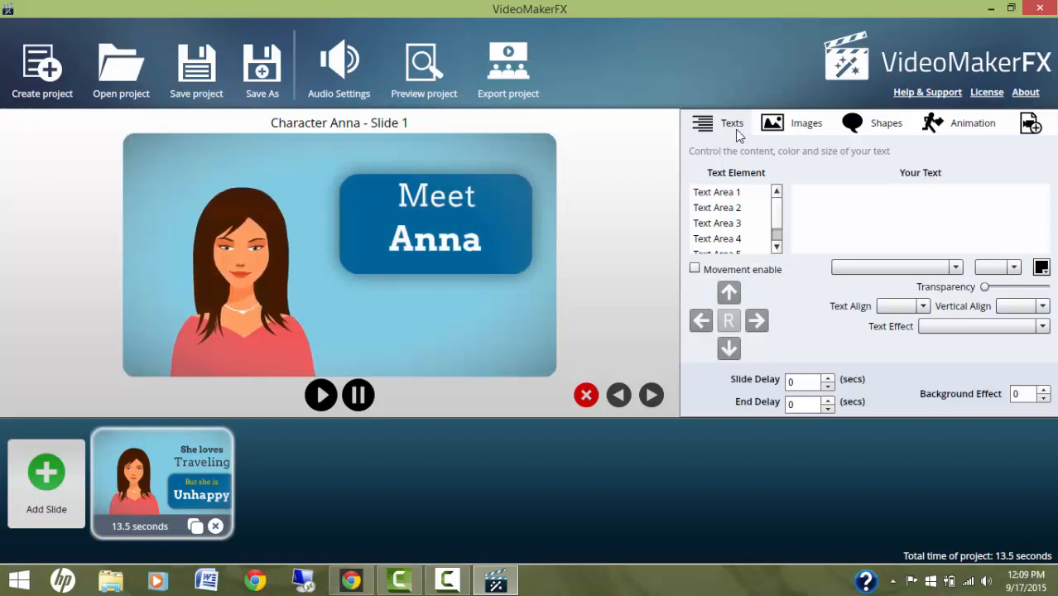
# Step: Replace the slide's Text Area 1 with "This is" and Text Area 2 with the character's new first name
pyautogui.click(730, 193)
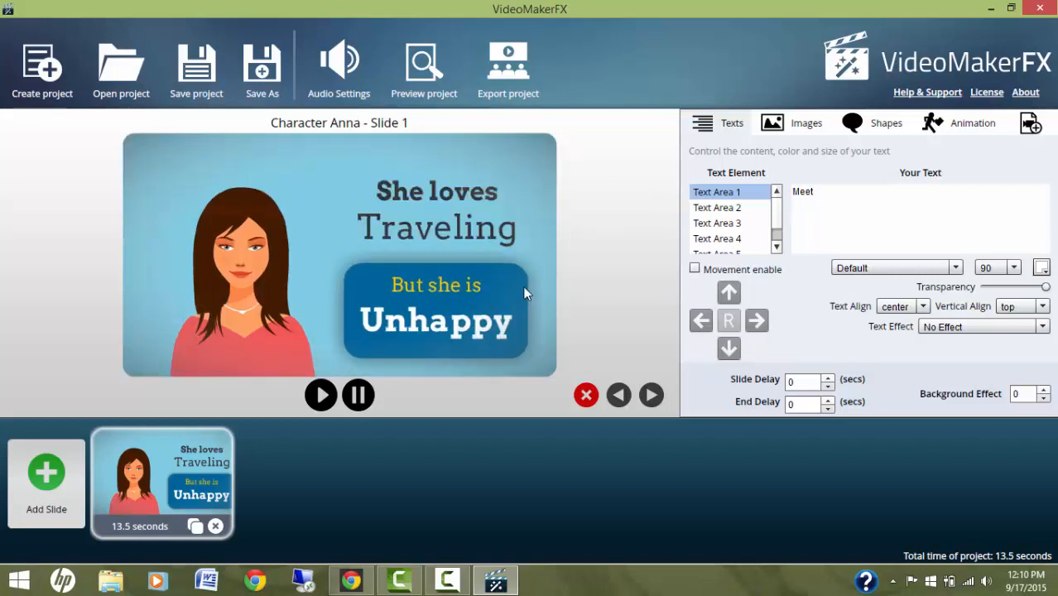
pyautogui.click(820, 192)
pyautogui.press('BackSpace')
pyautogui.press('BackSpace')
pyautogui.press('BackSpace')
pyautogui.press('BackSpace')
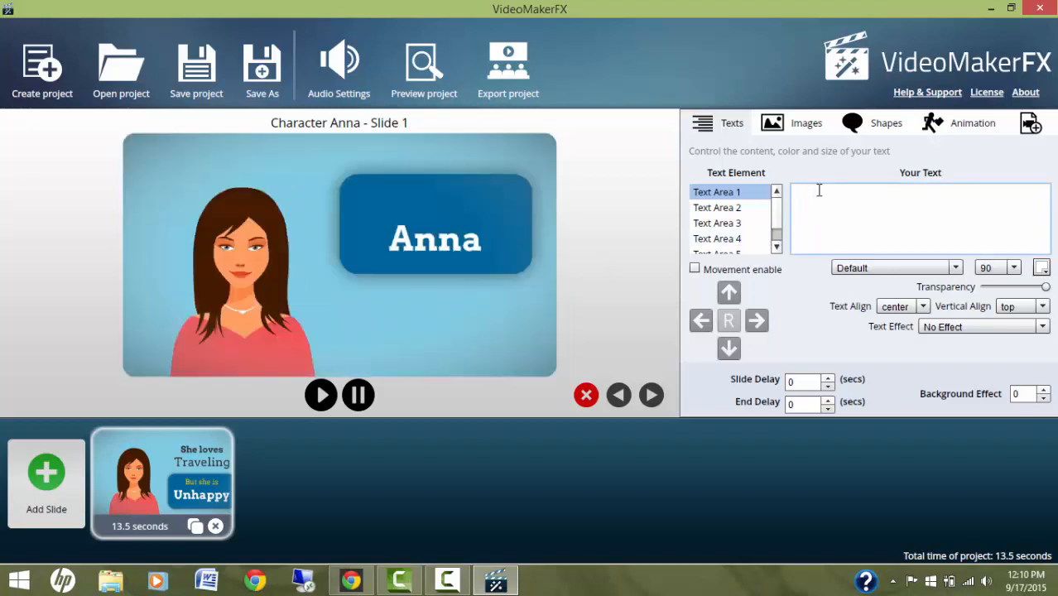
pyautogui.write('This ')
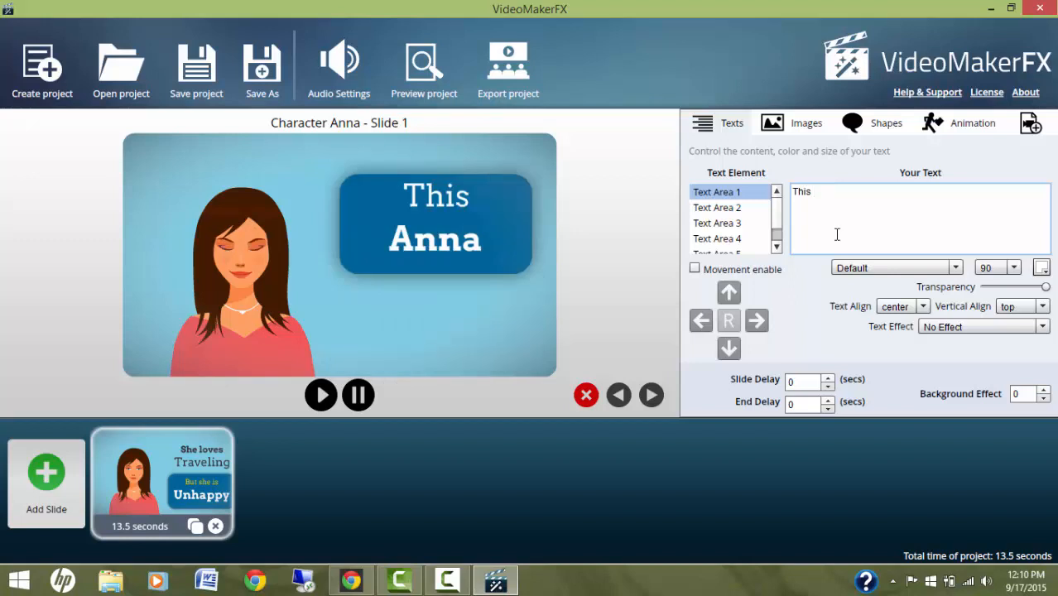
pyautogui.write('is')
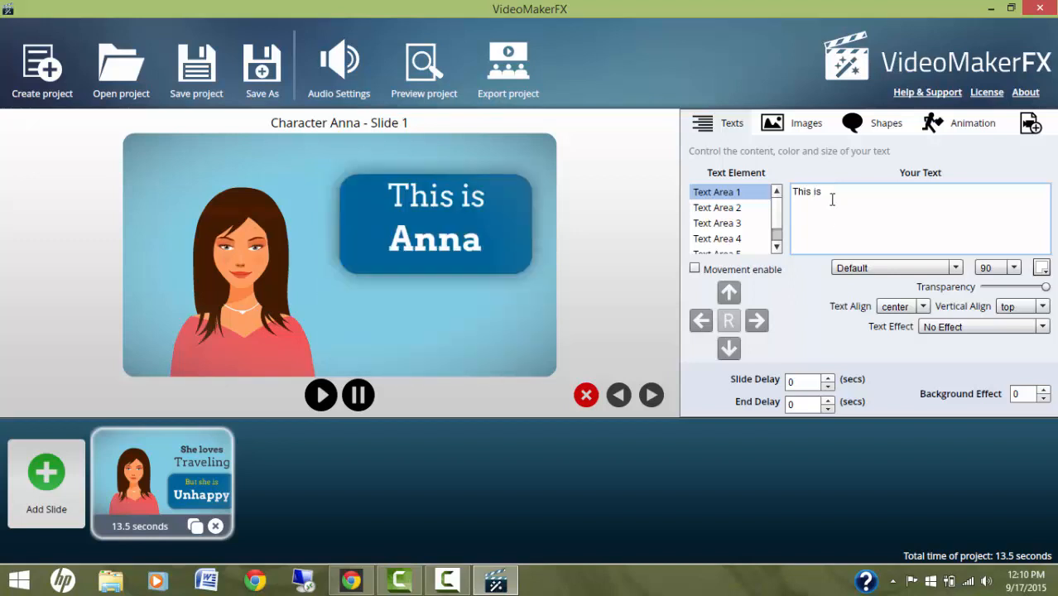
pyautogui.click(716, 207)
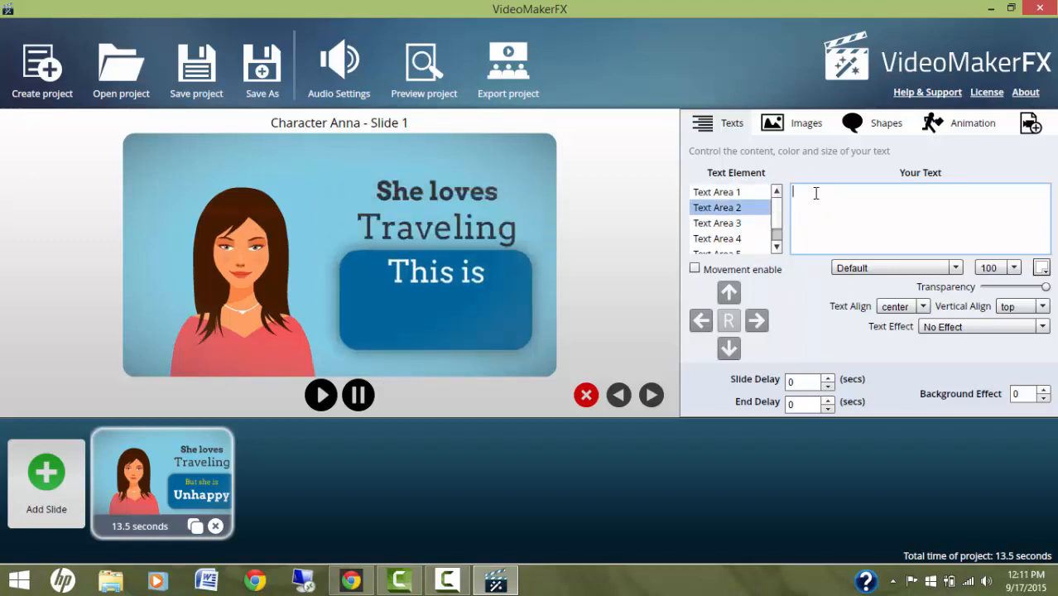
pyautogui.write('Debra')
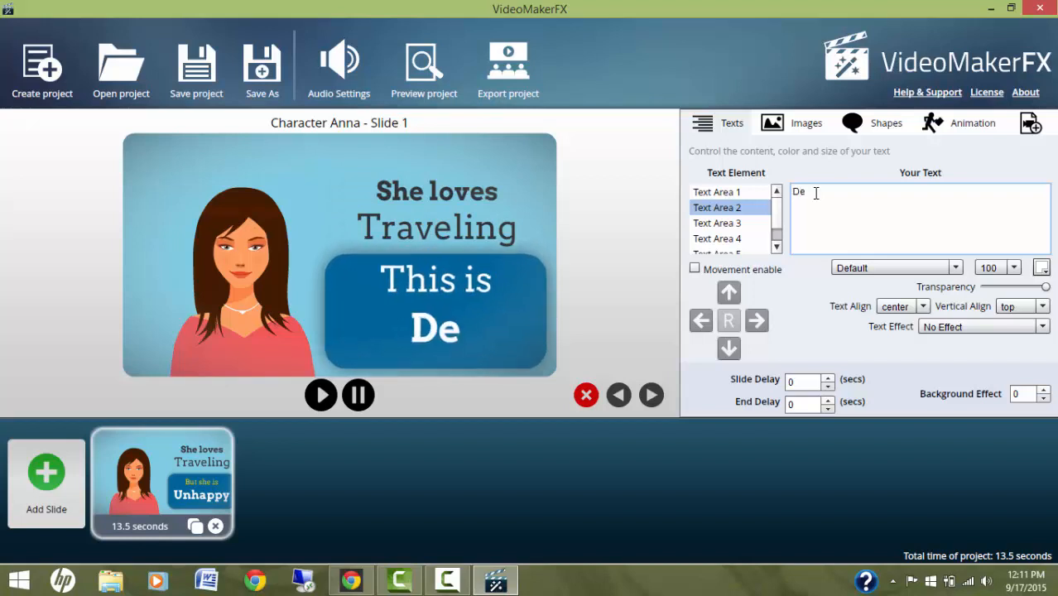
# Step: Change the slide's Text Area 4 to "Her job" and Text Area 6 to "Dissatisfied"
pyautogui.click(716, 222)
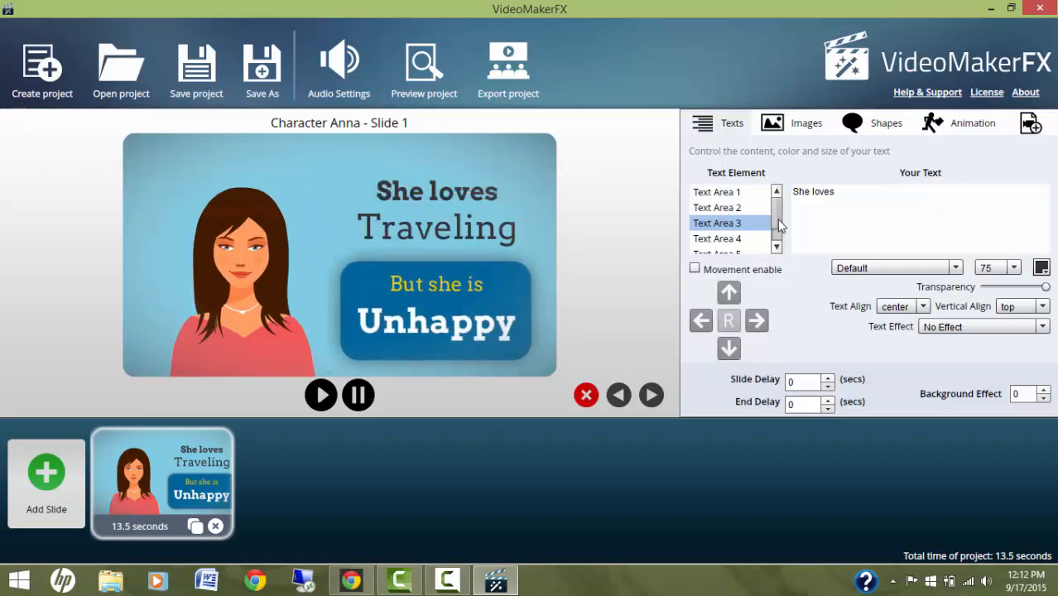
pyautogui.click(728, 238)
pyautogui.scroll(-1, 753, 240)
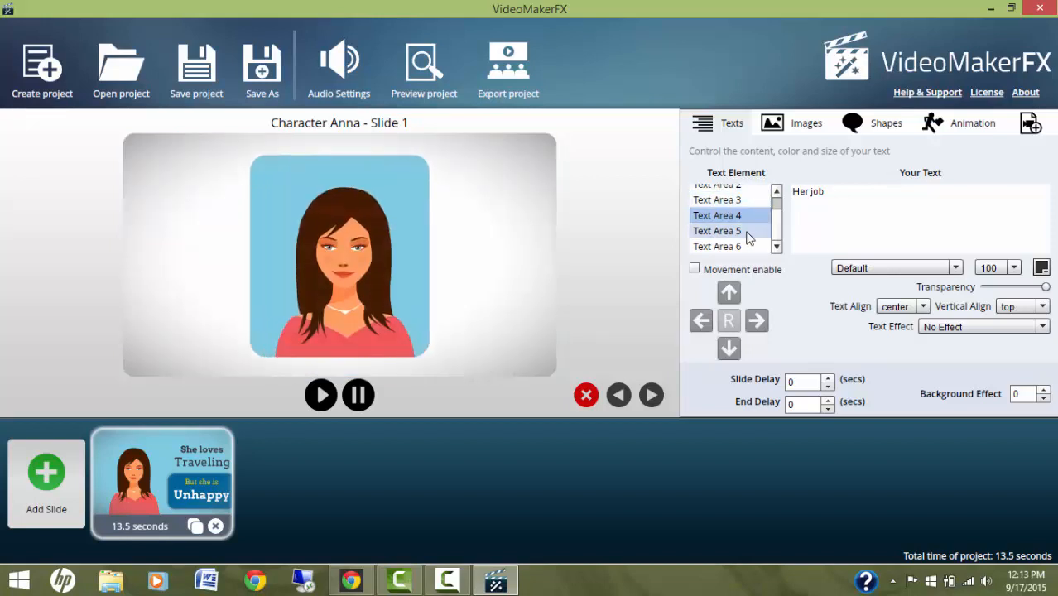
pyautogui.click(747, 233)
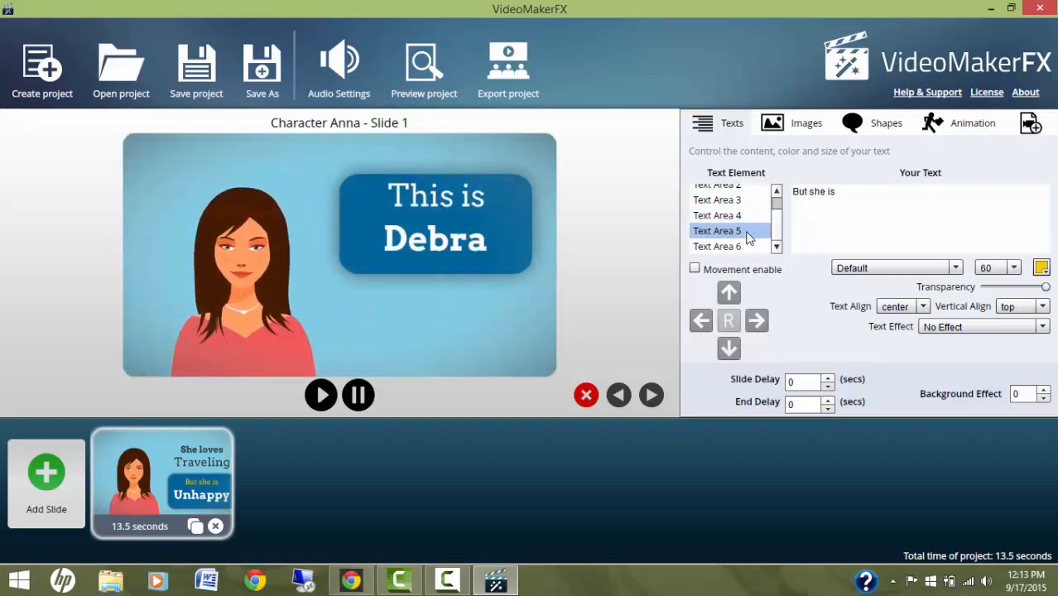
pyautogui.click(743, 246)
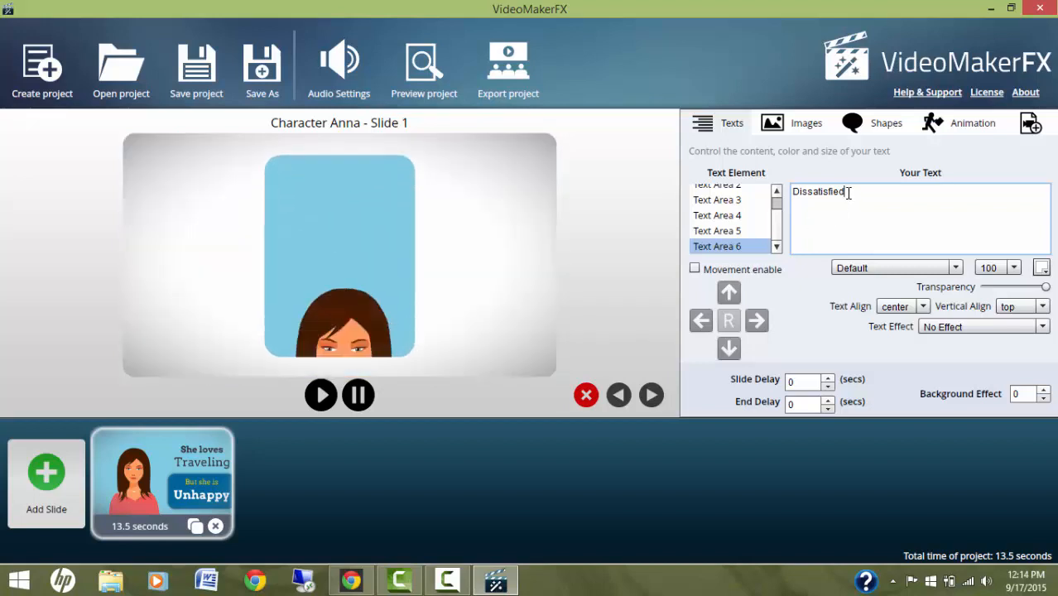
# Step: Reduce the font size of the "Dissatisfied" text in Text Area 6 to 80
pyautogui.moveTo(846, 192); pyautogui.dragTo(810, 191)
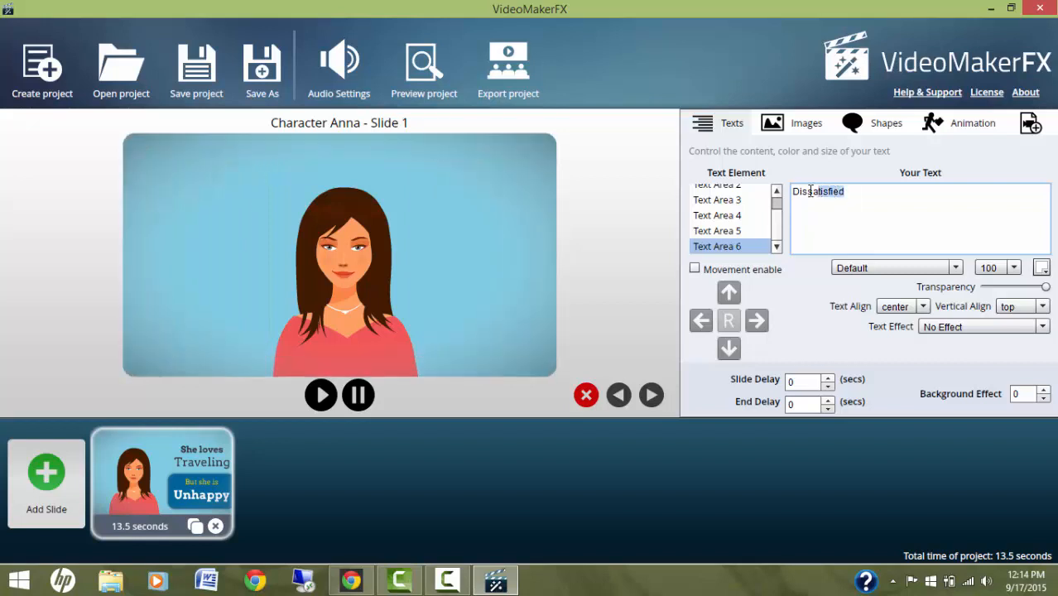
pyautogui.click(1001, 271)
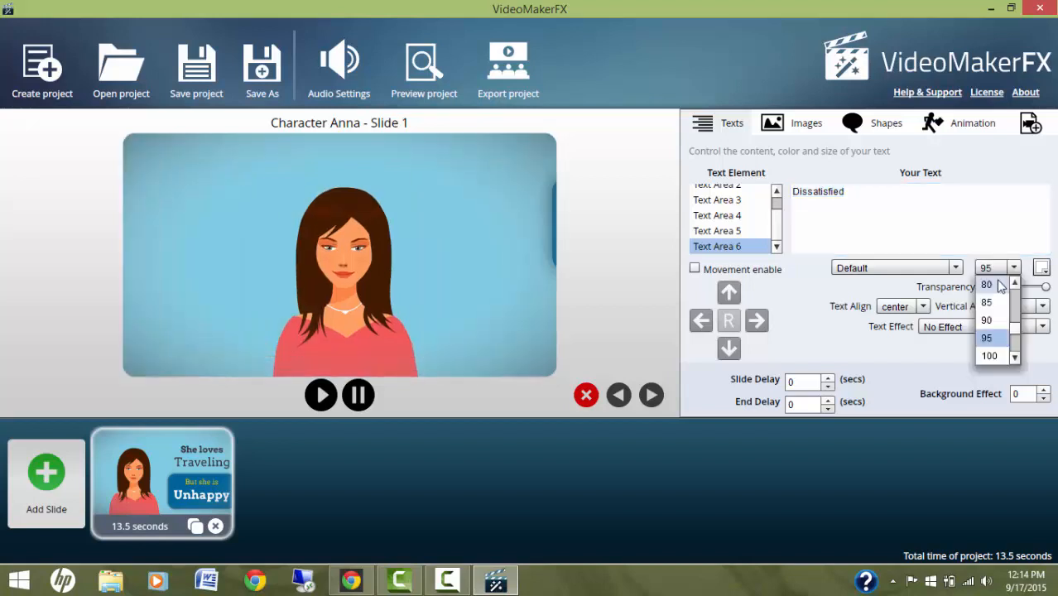
pyautogui.click(999, 285)
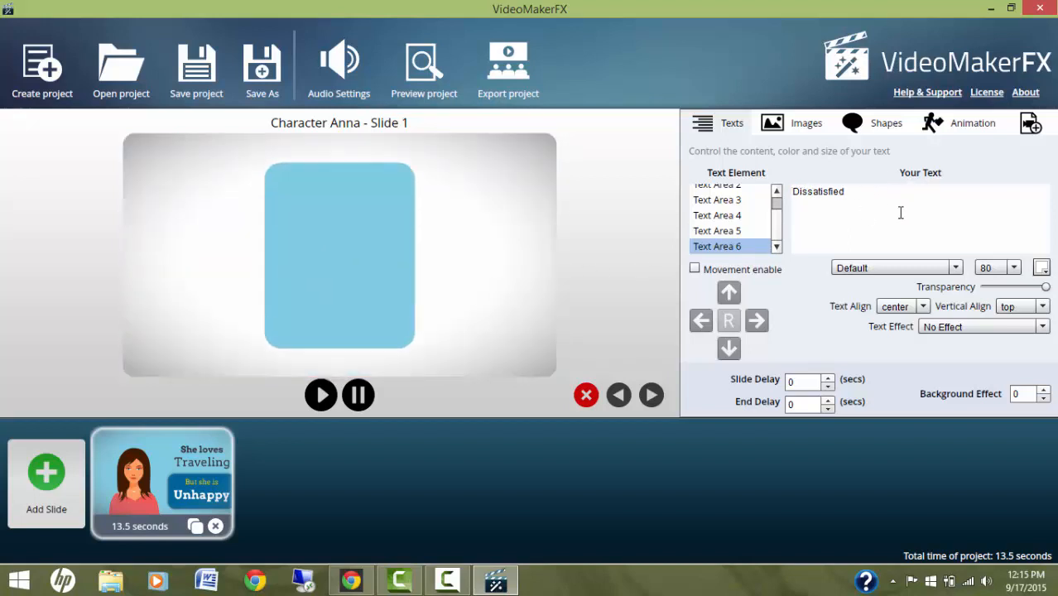
# Step: Color the Text Area 6 text red and add an exclamation mark so it reads "Dissatisfied!"
pyautogui.click(1041, 267)
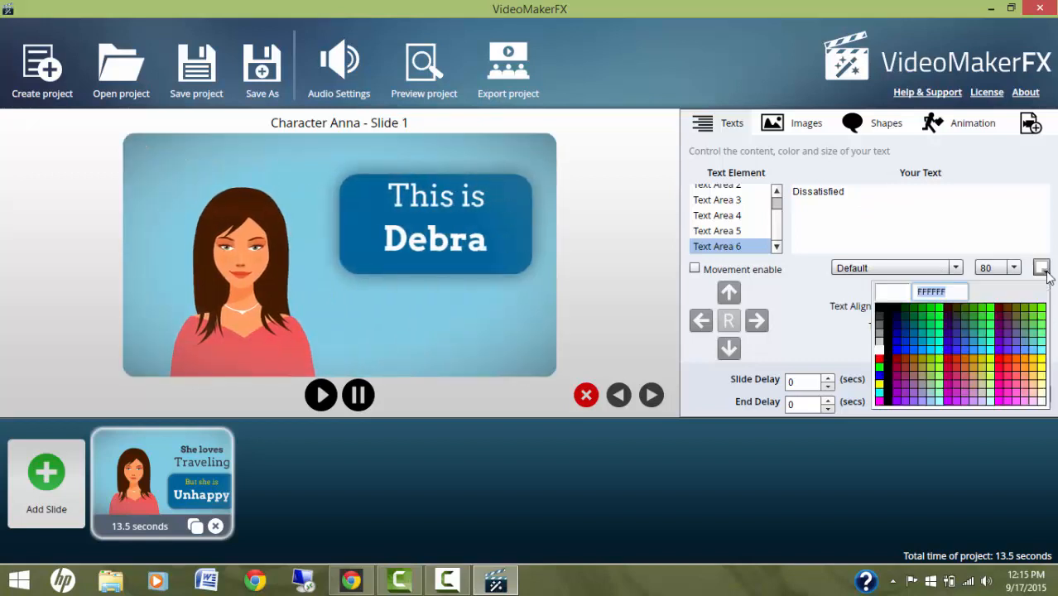
pyautogui.click(878, 319)
pyautogui.click(847, 194)
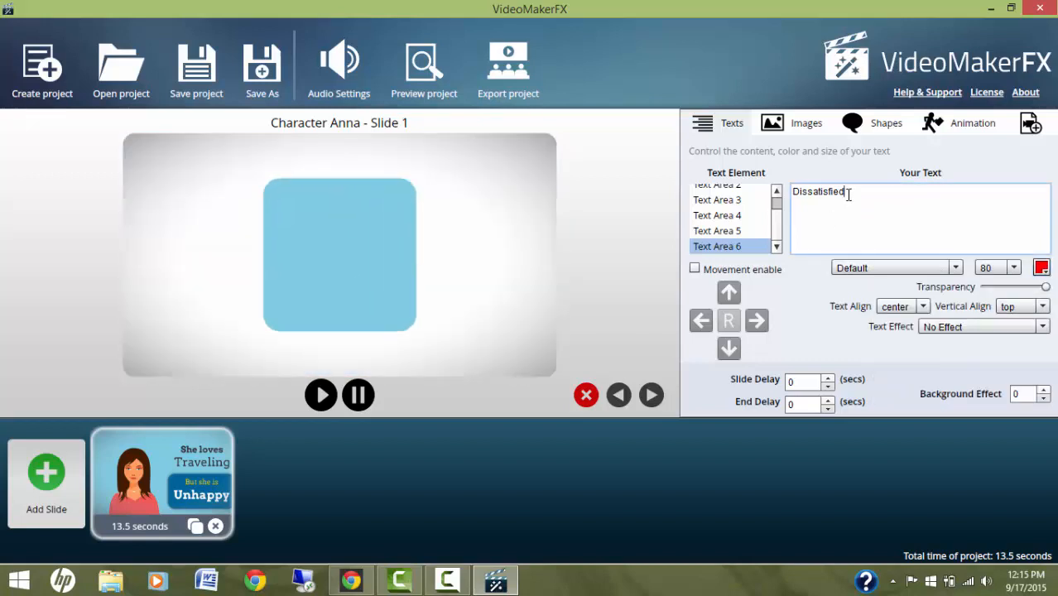
pyautogui.write('!')
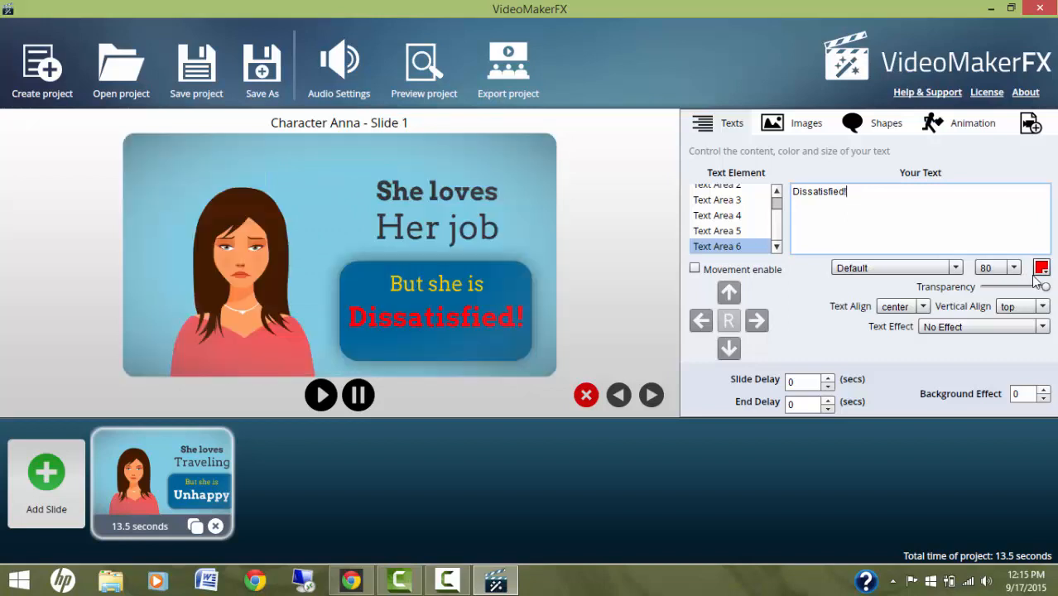
pyautogui.click(1042, 267)
pyautogui.click(1043, 270)
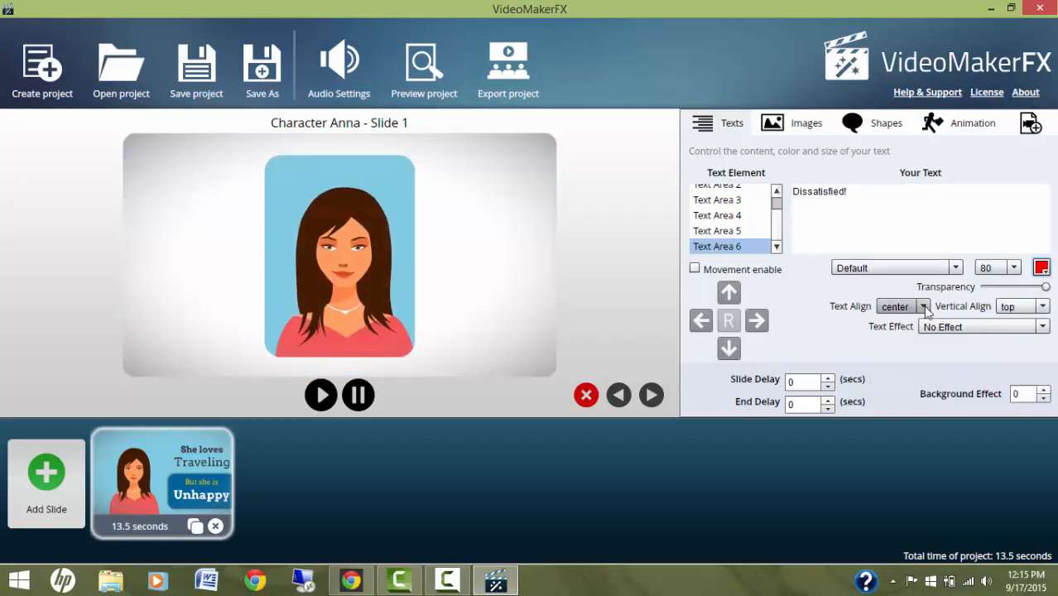
# Step: Set the vertical alignment of the "Dissatisfied!" text to center and apply the Bright Glow text effect to it
pyautogui.click(1043, 308)
pyautogui.click(993, 320)
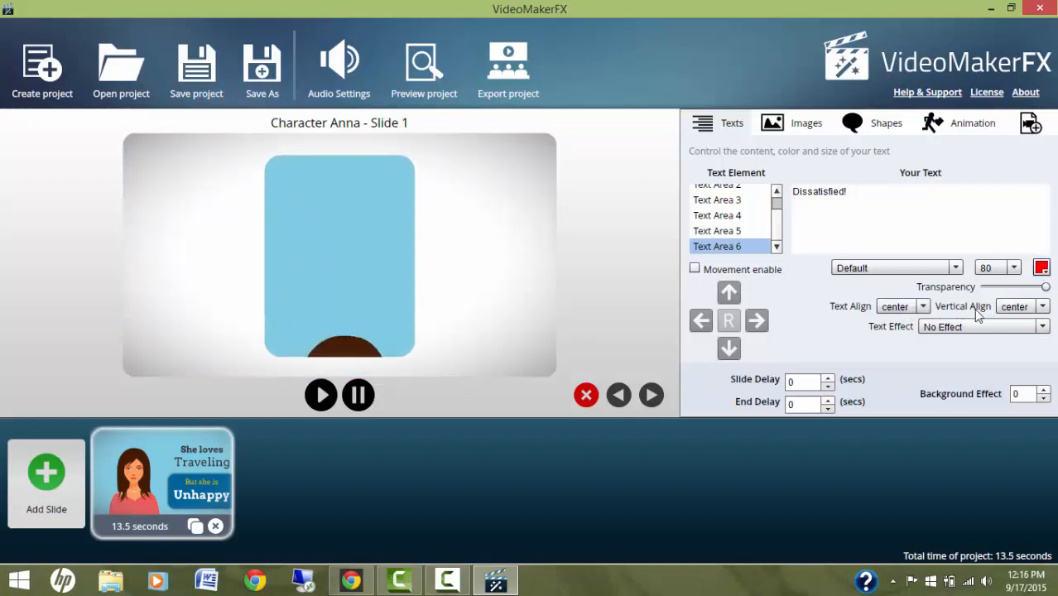
pyautogui.click(1044, 327)
pyautogui.click(944, 413)
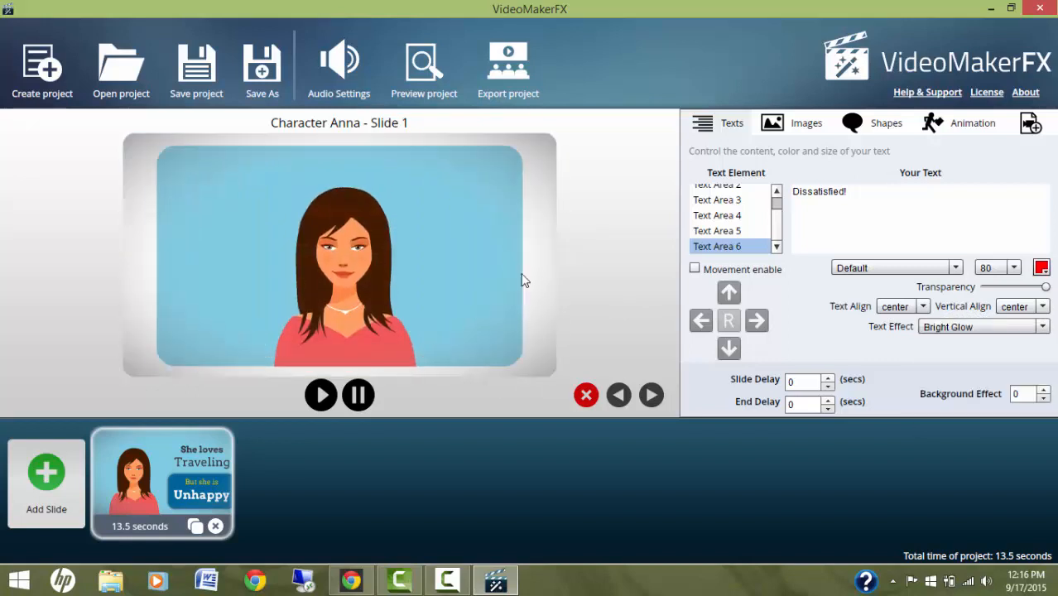
pyautogui.click(416, 239)
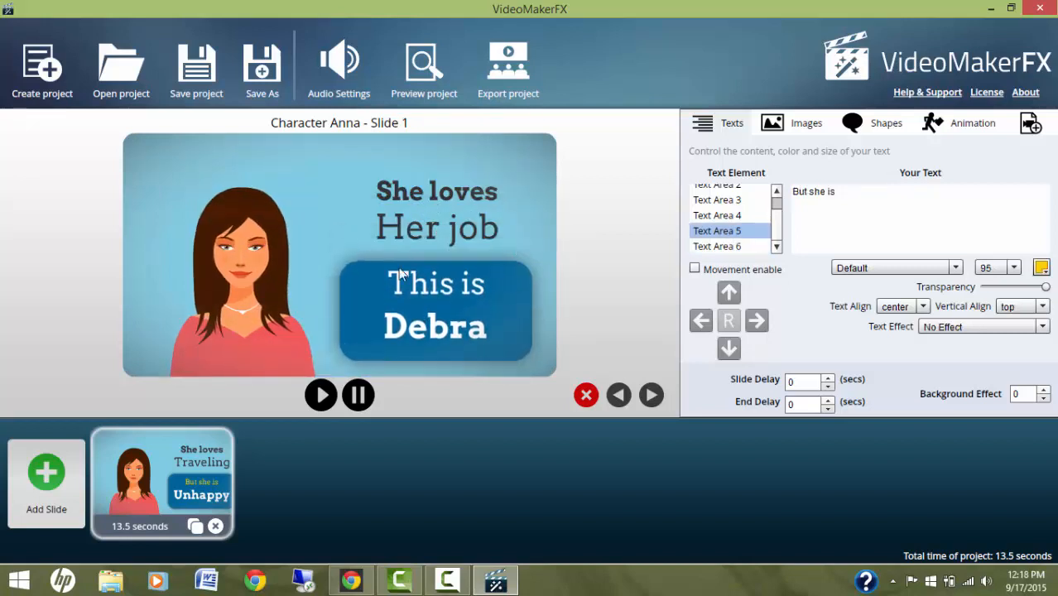
pyautogui.click(753, 246)
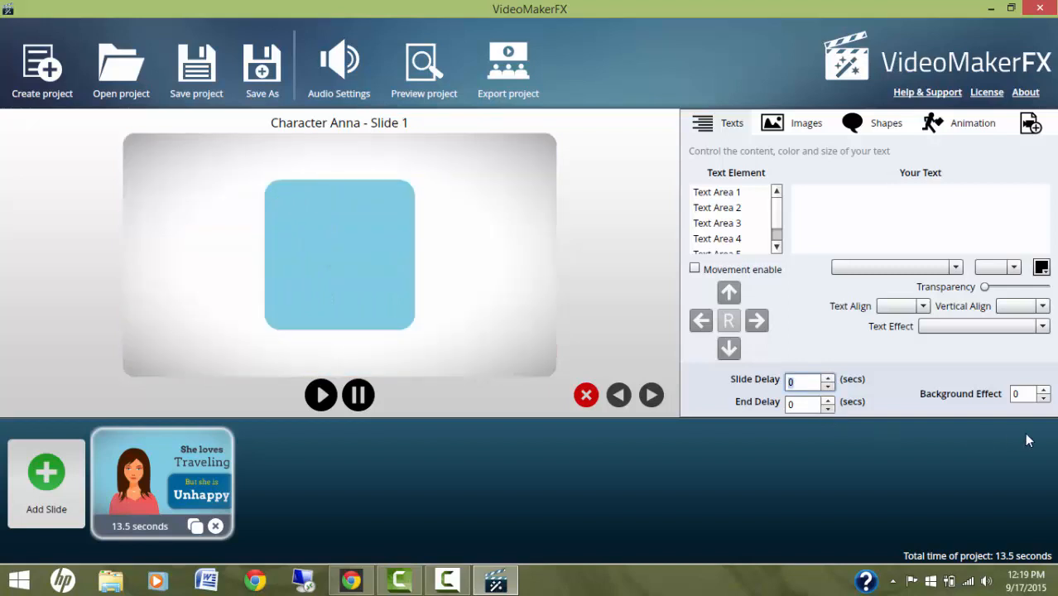
# Step: Try out the slide's Background Effect setting, and reopen the first slide after closing the Add Slide window
pyautogui.click(1044, 398)
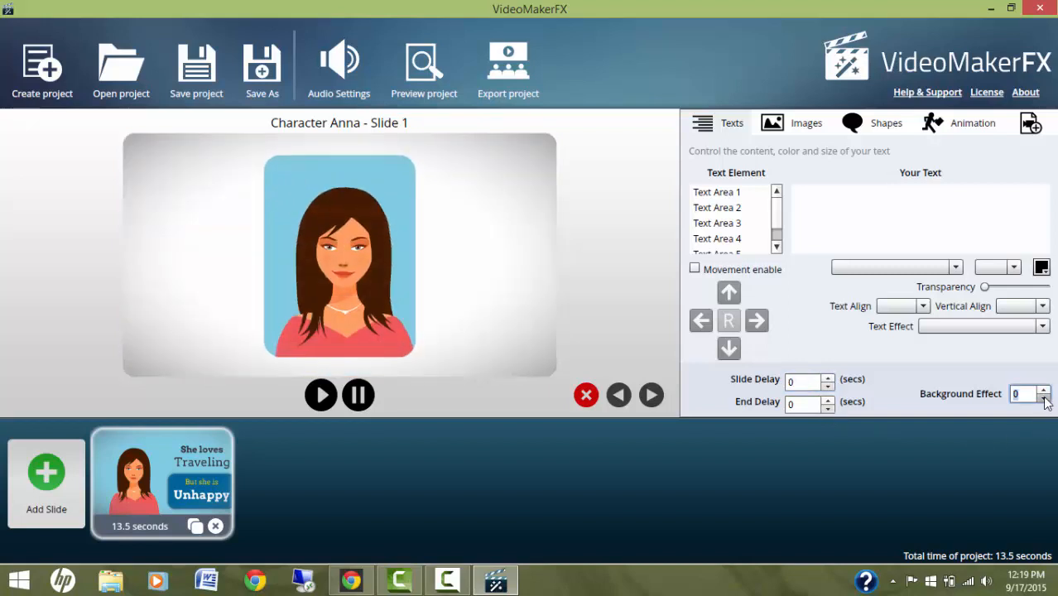
pyautogui.click(1045, 394)
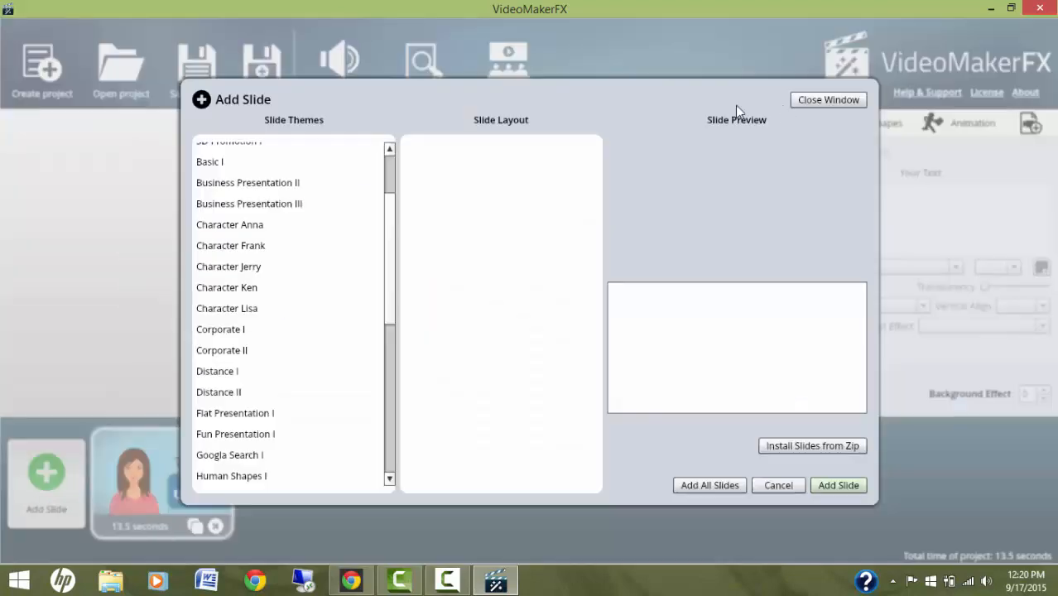
pyautogui.click(811, 108)
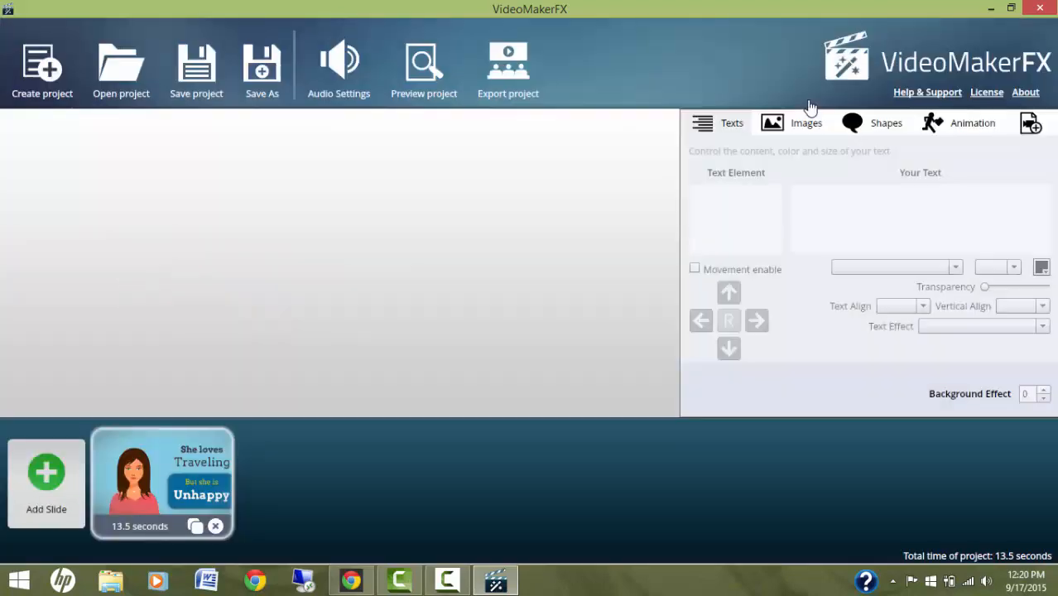
pyautogui.click(164, 489)
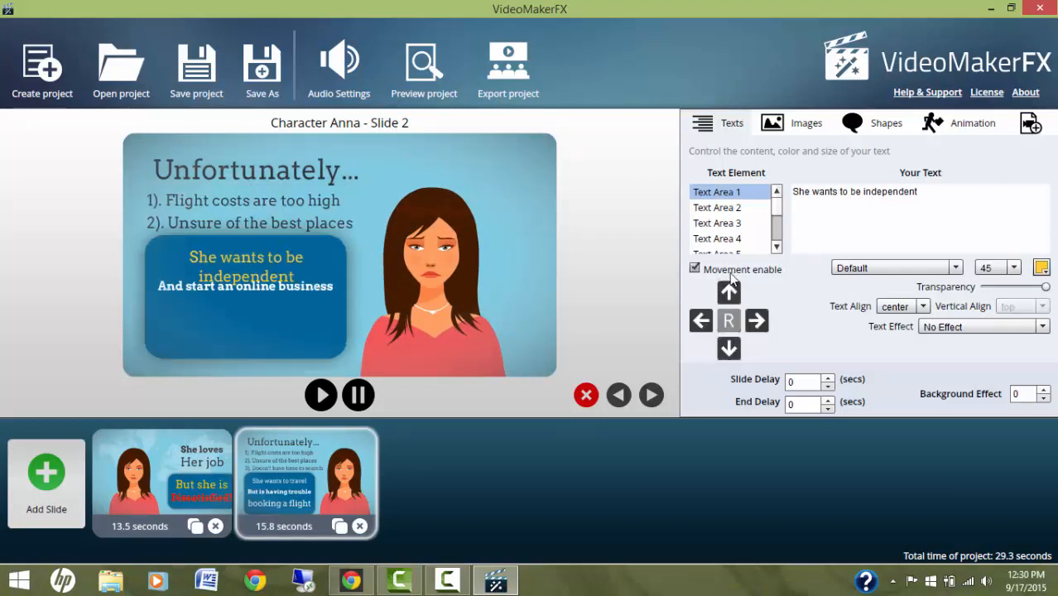
# Step: Enable movement for the "She wants to be independent" text on the second slide and select Text Area 3
pyautogui.click(694, 268)
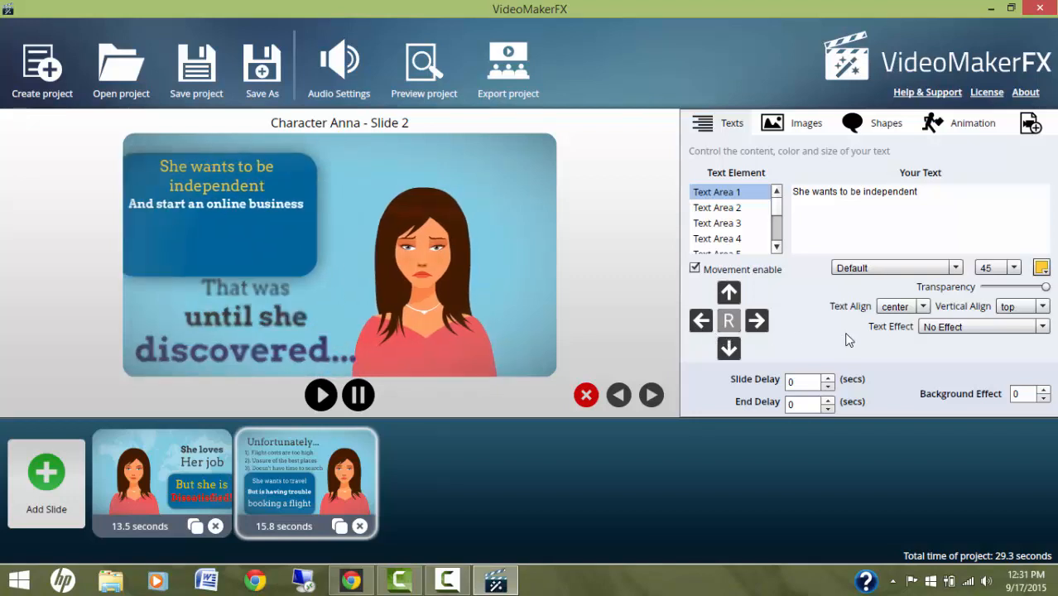
pyautogui.click(717, 224)
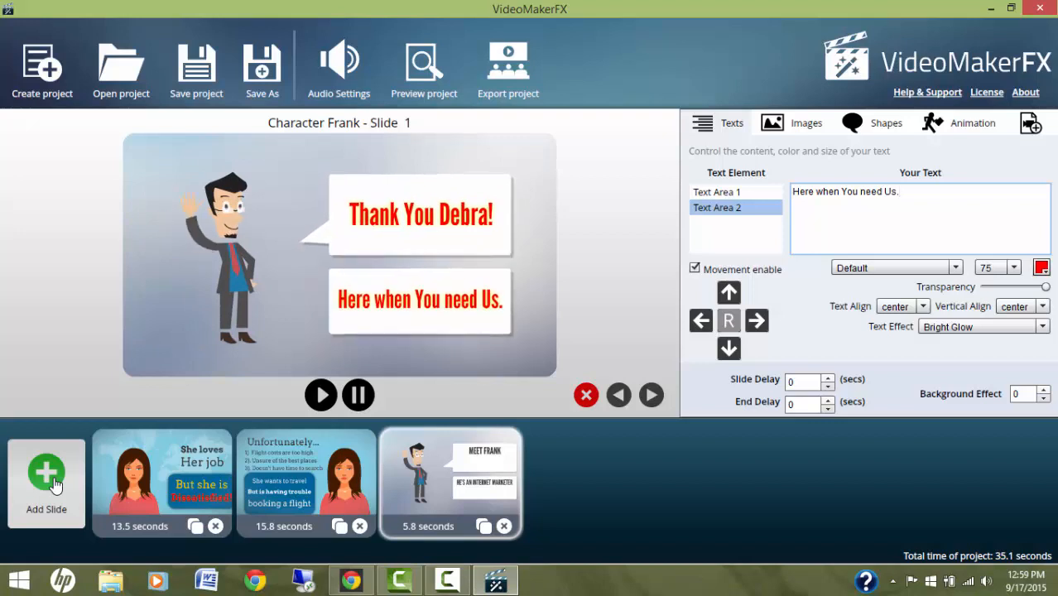
# Step: Preview the Polaroid Style Image, Left Side Image Focus and Center Image Focus layouts of the Photo Showcase I theme for a new slide
pyautogui.click(54, 484)
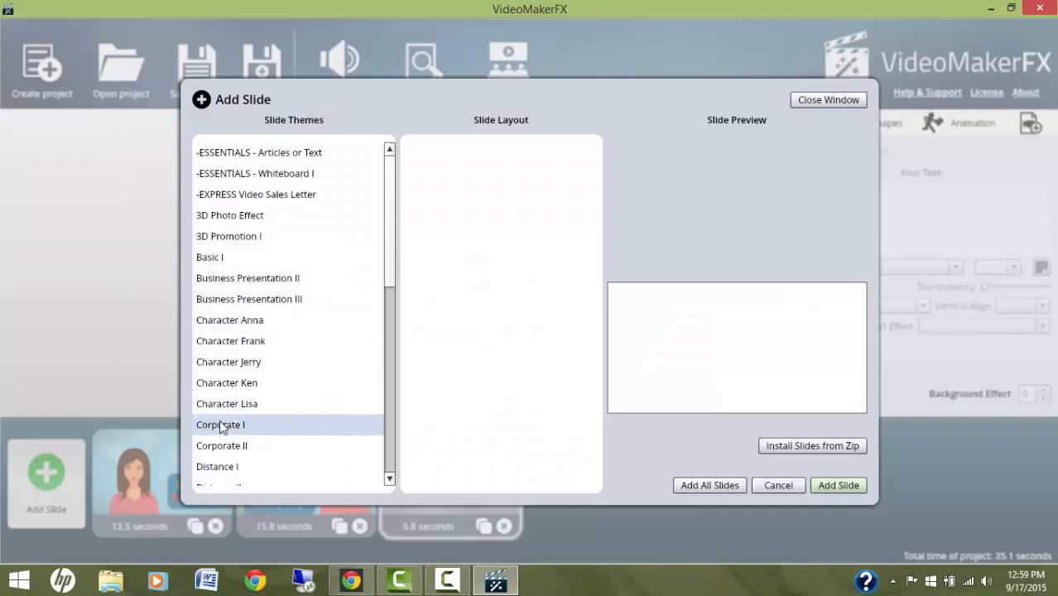
pyautogui.scroll(-2, 384, 331)
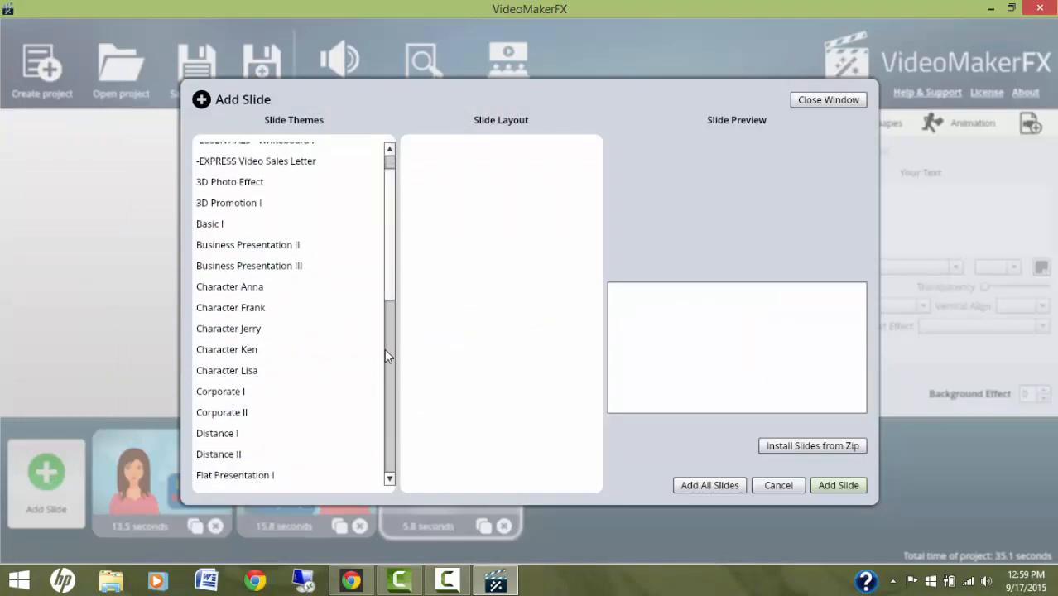
pyautogui.moveTo(389, 295); pyautogui.dragTo(373, 425)
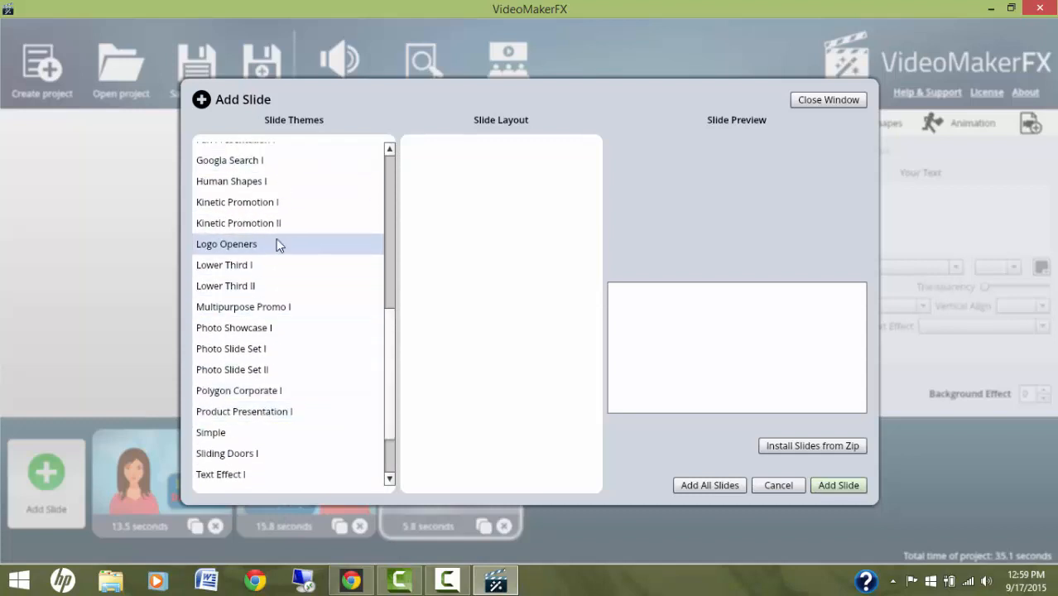
pyautogui.scroll(1, 394, 377)
pyautogui.click(234, 355)
pyautogui.click(448, 187)
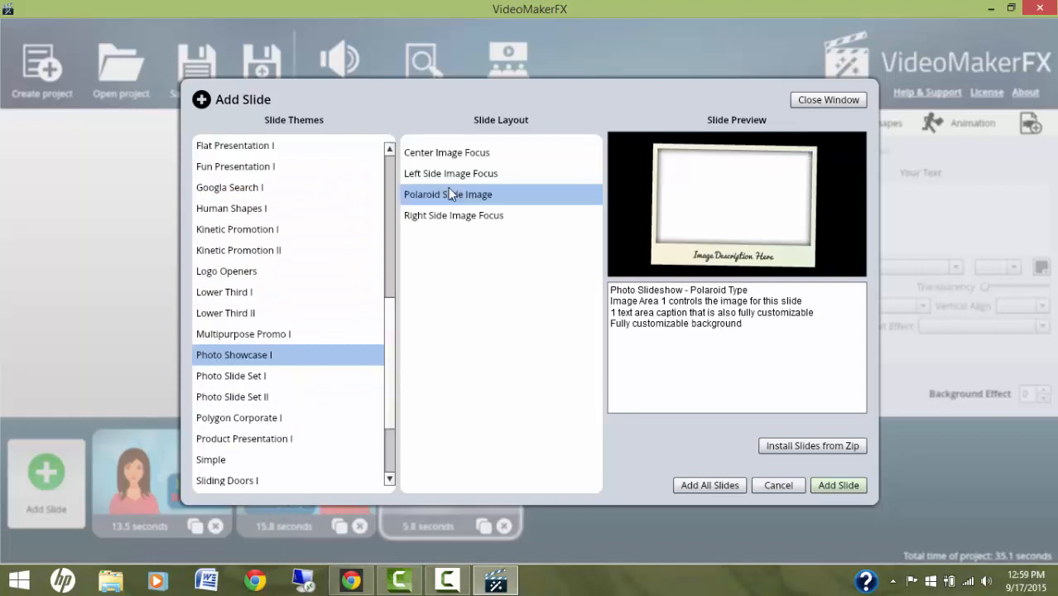
pyautogui.click(463, 166)
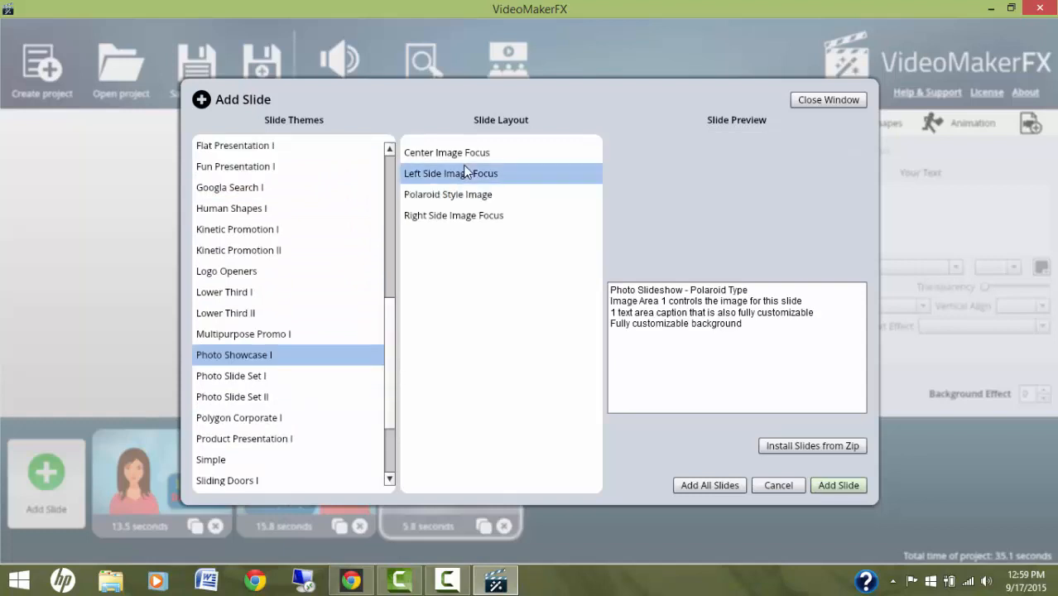
pyautogui.click(462, 155)
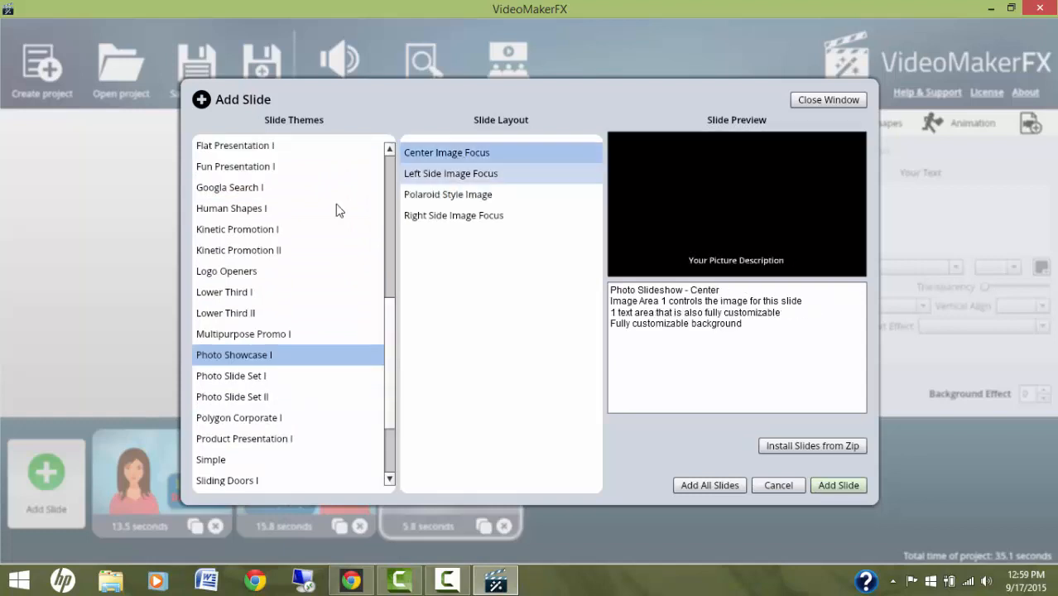
# Step: Browse the slide layouts of other themes, including Fun Presentation I, Zoom In, Corporate I and Character Lisa
pyautogui.click(262, 172)
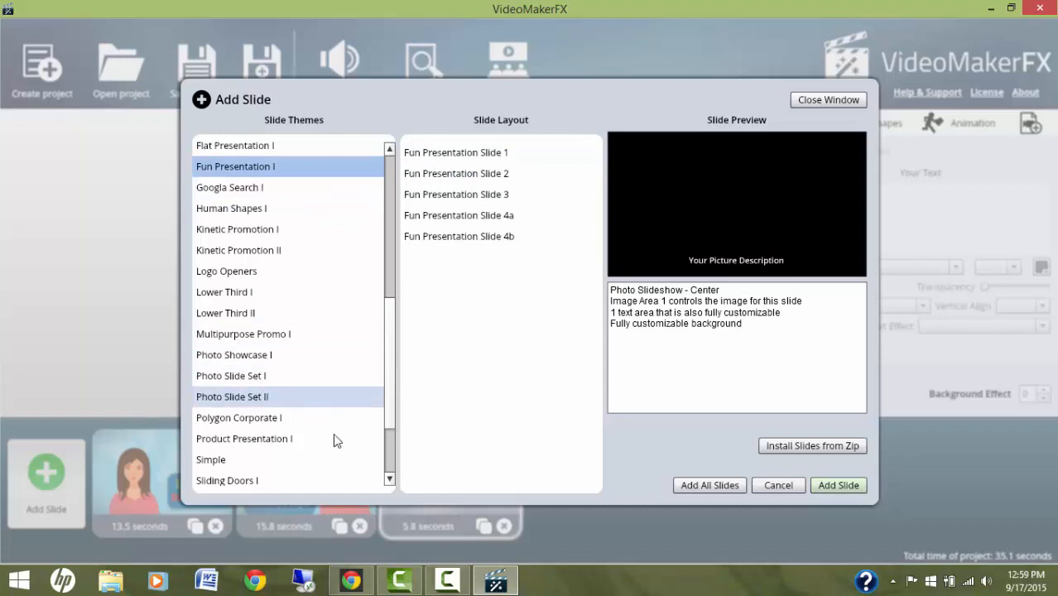
pyautogui.moveTo(390, 402); pyautogui.dragTo(390, 414)
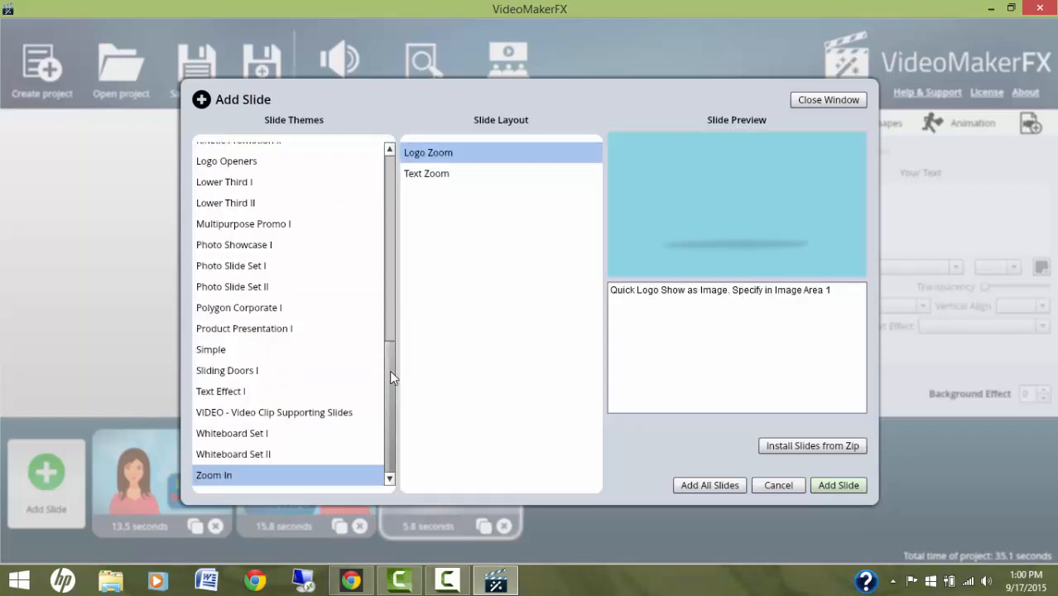
pyautogui.moveTo(390, 370); pyautogui.dragTo(402, 199)
pyautogui.click(289, 240)
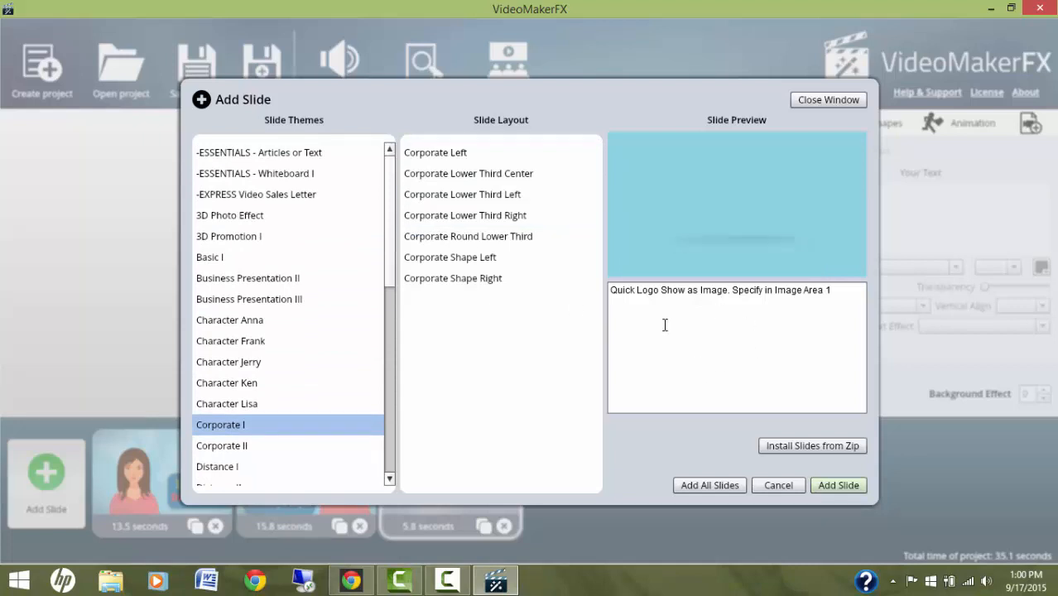
pyautogui.click(532, 238)
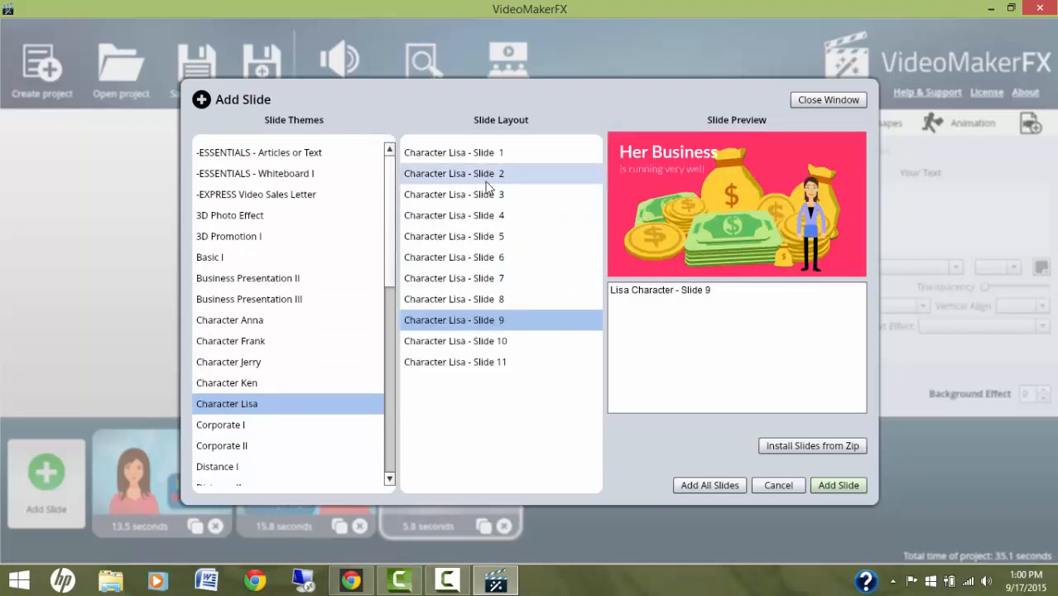
pyautogui.click(488, 170)
pyautogui.click(487, 154)
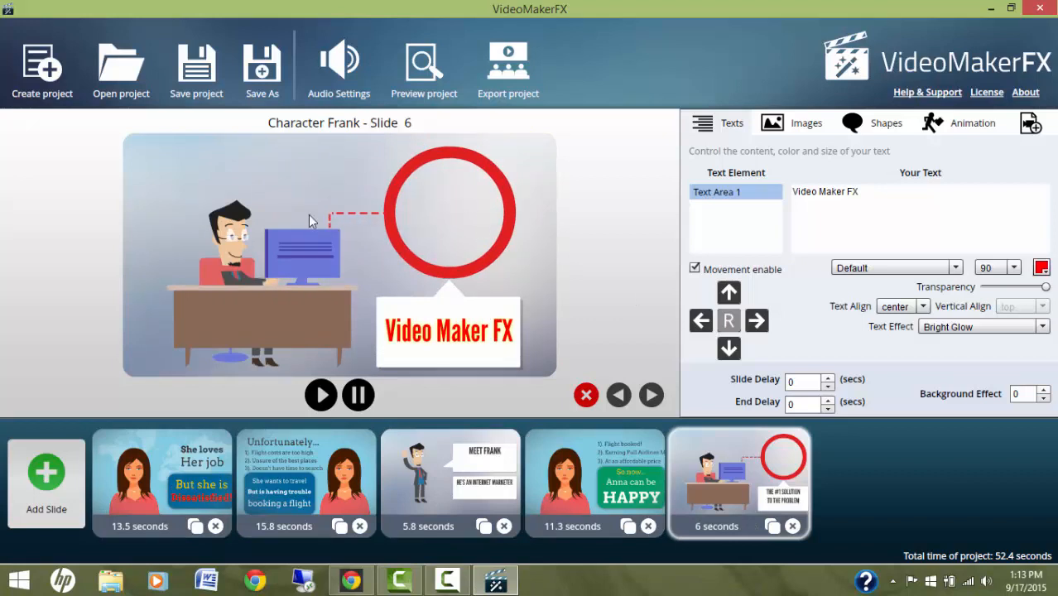
# Step: Insert VideoMakerFX.png from the gallery's Example Graphics category into Image Area 1 of the Character Frank slide
pyautogui.click(802, 122)
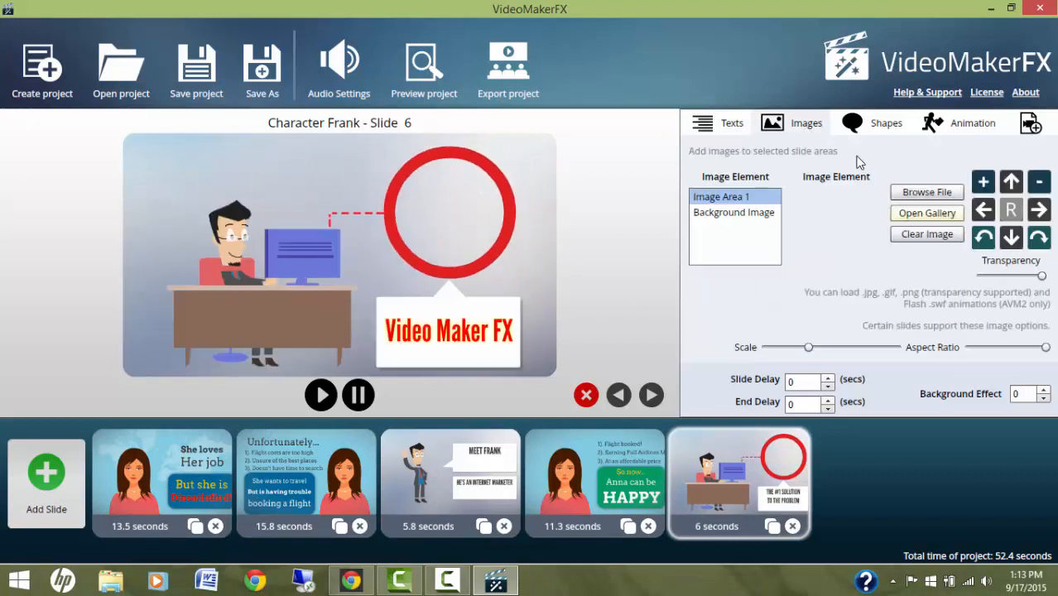
pyautogui.click(927, 215)
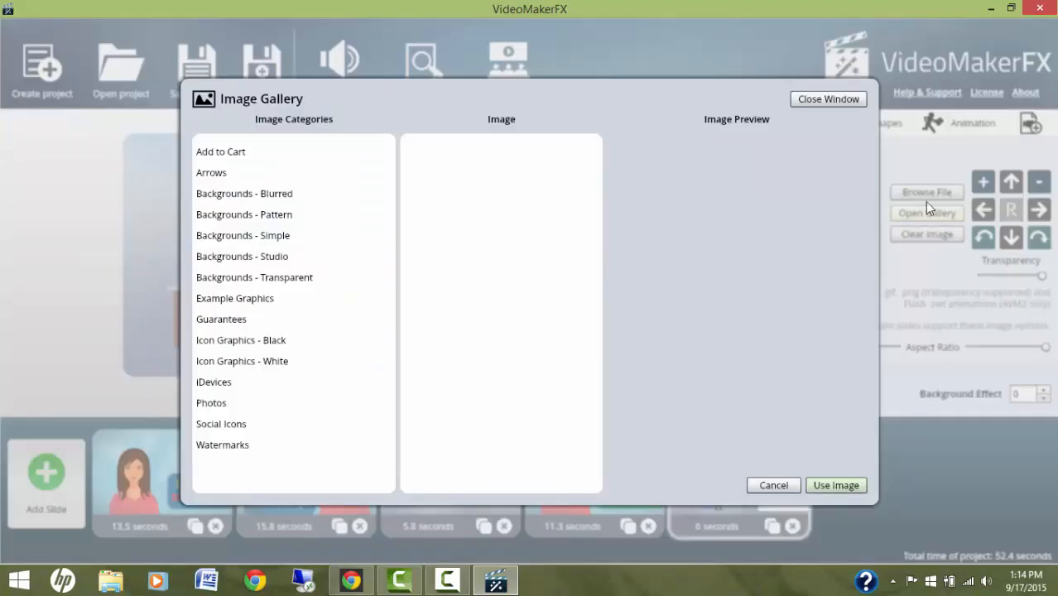
pyautogui.click(235, 298)
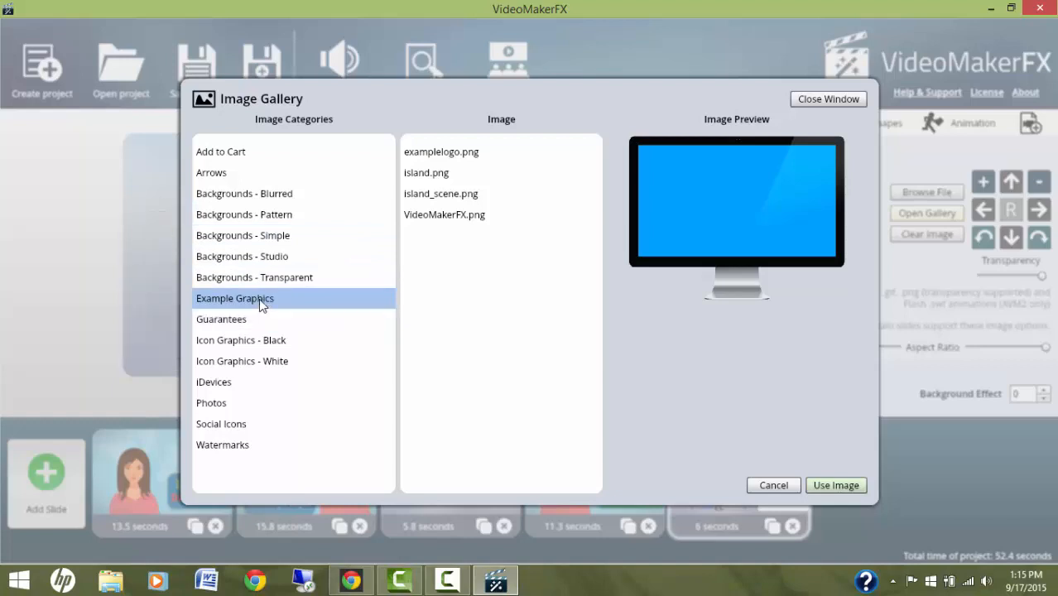
pyautogui.click(461, 223)
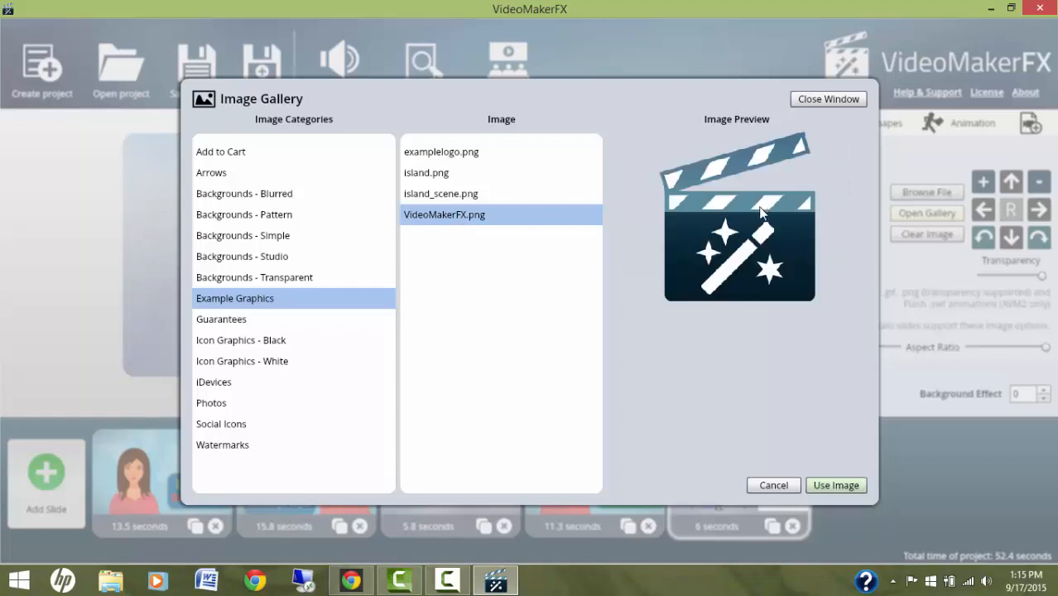
pyautogui.click(837, 485)
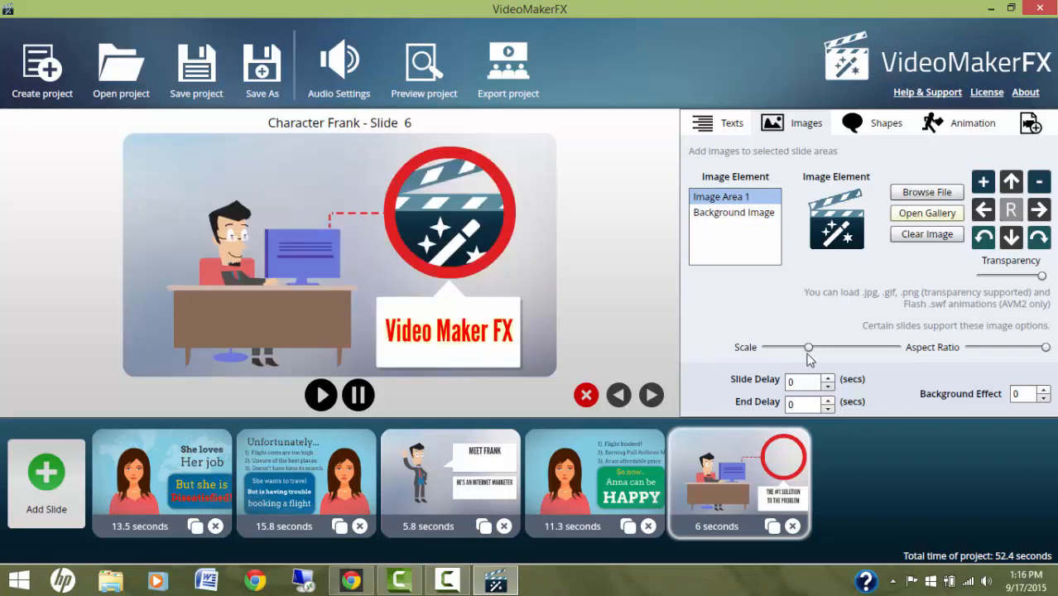
# Step: Reduce the scale and aspect ratio of the clapperboard image so that it fits inside the red circle
pyautogui.moveTo(811, 348); pyautogui.dragTo(845, 349)
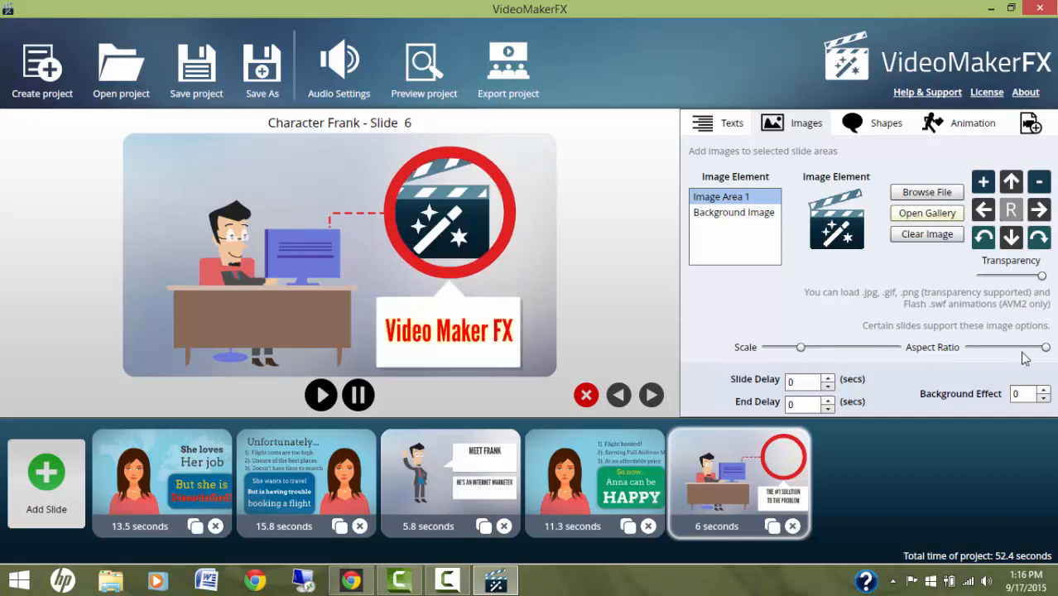
pyautogui.moveTo(1044, 348); pyautogui.dragTo(1010, 352)
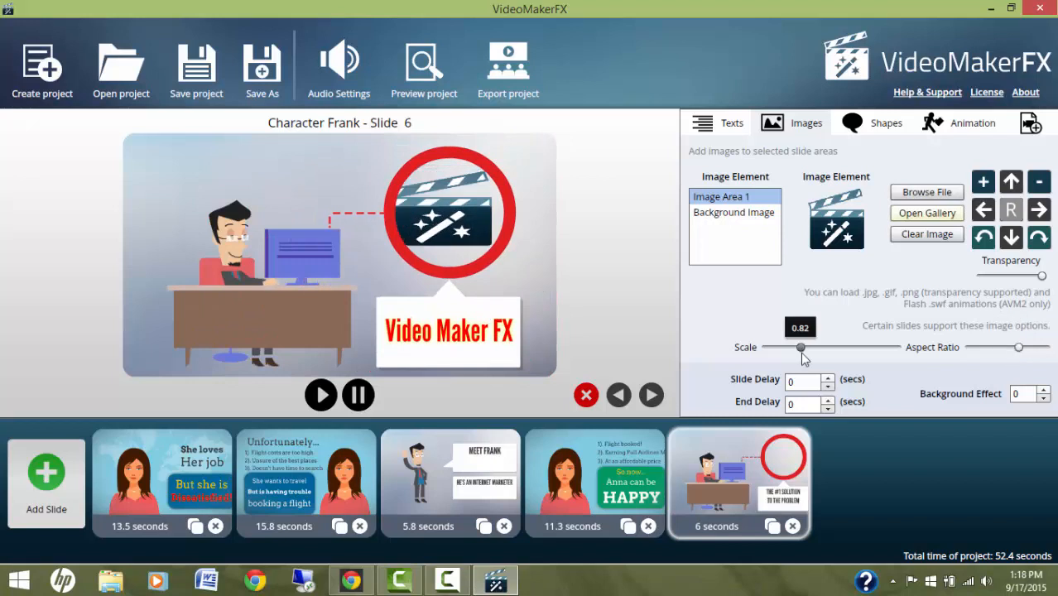
pyautogui.moveTo(799, 351); pyautogui.dragTo(796, 352)
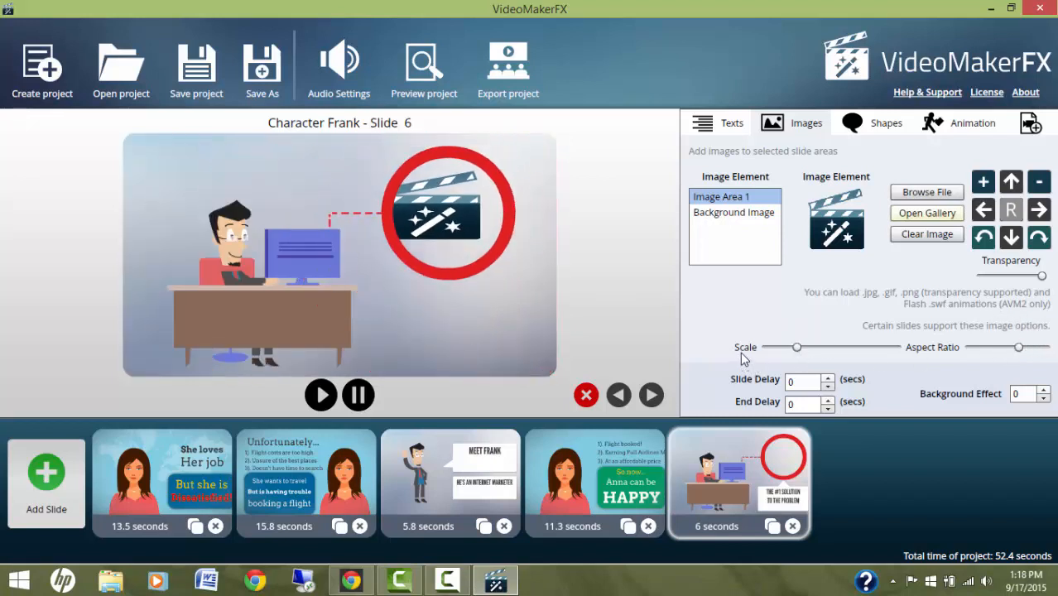
pyautogui.moveTo(797, 349); pyautogui.dragTo(793, 351)
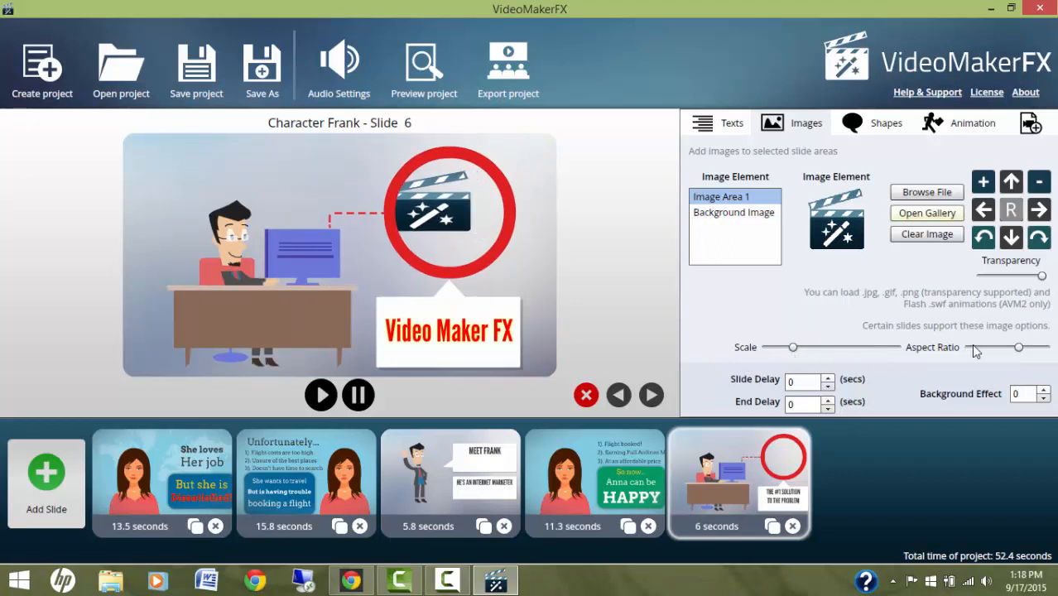
pyautogui.moveTo(1020, 352); pyautogui.dragTo(1028, 352)
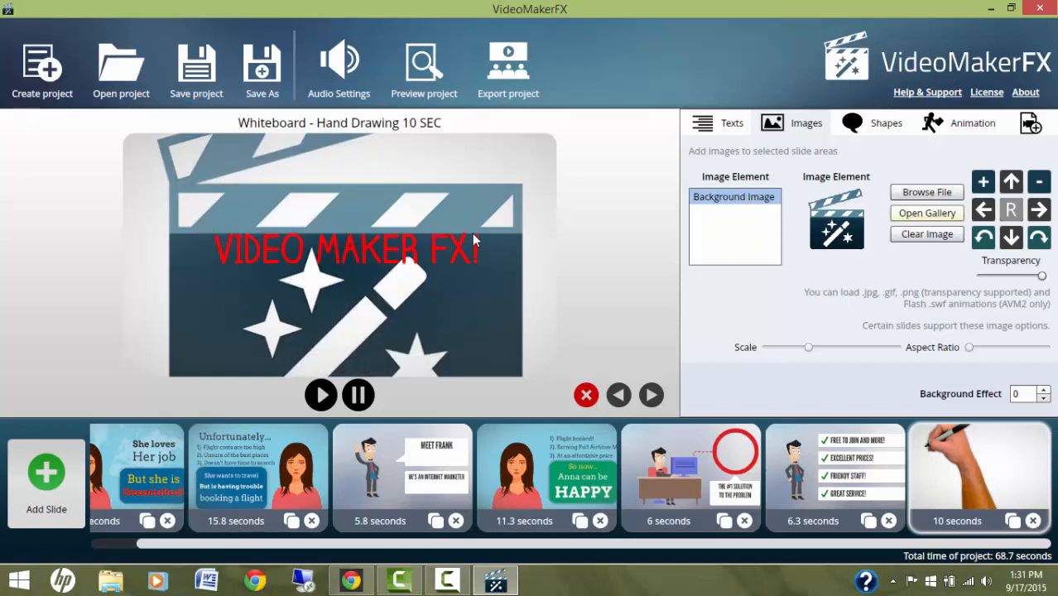
# Step: Preview the Corporate Lower Third Center layout and try to add a Lower Third Left slide from Business Presentation III
pyautogui.click(50, 476)
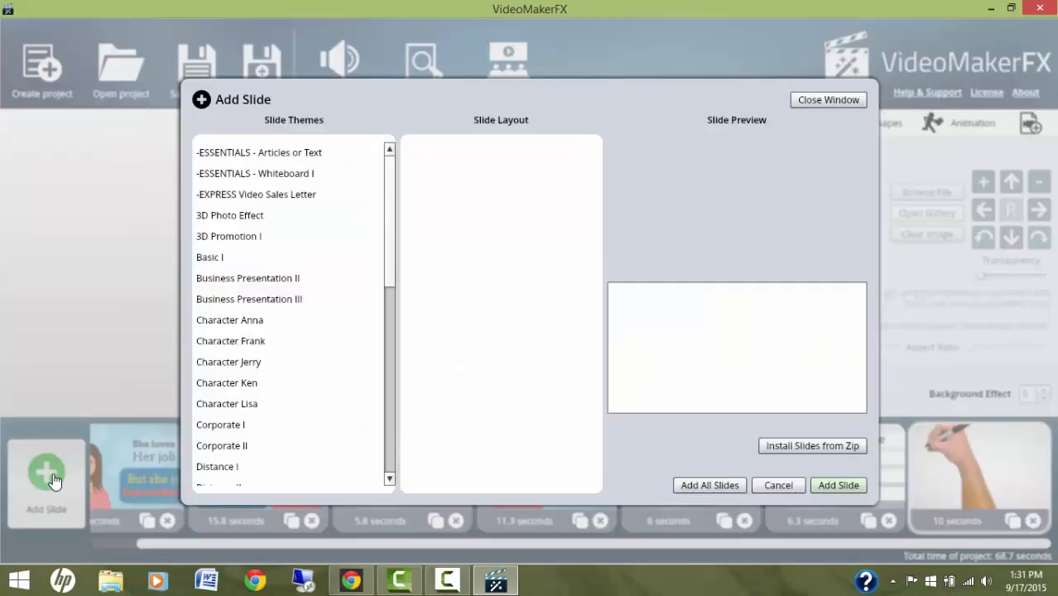
pyautogui.click(250, 422)
pyautogui.click(488, 173)
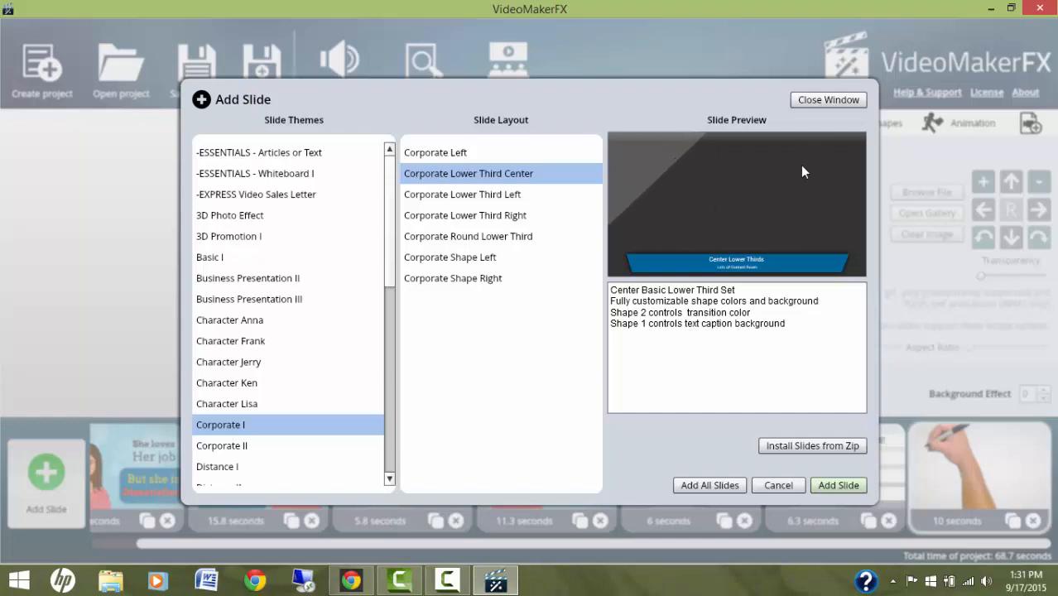
pyautogui.click(243, 300)
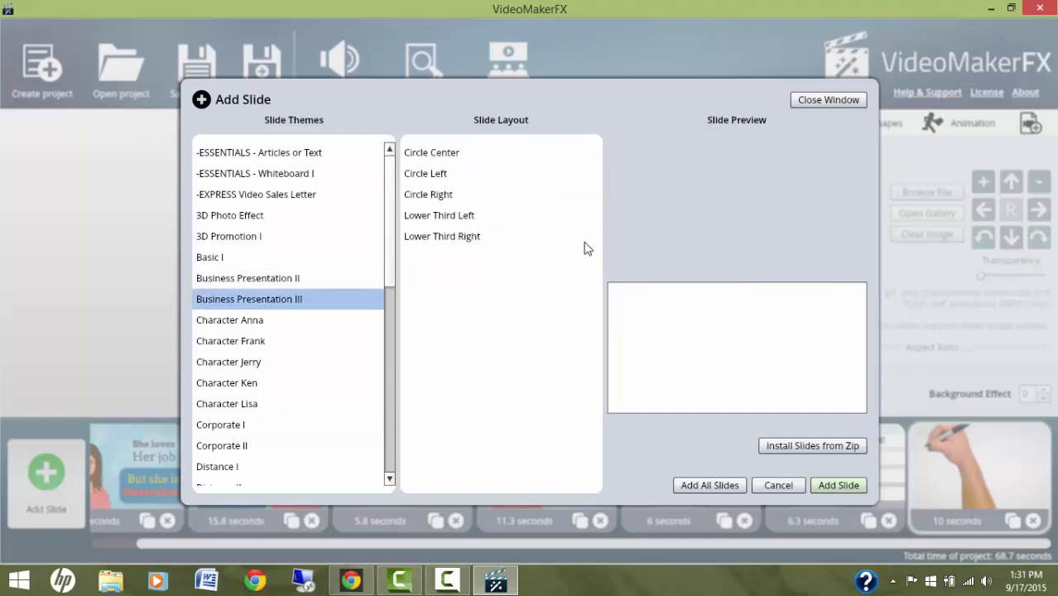
pyautogui.click(439, 215)
pyautogui.click(828, 488)
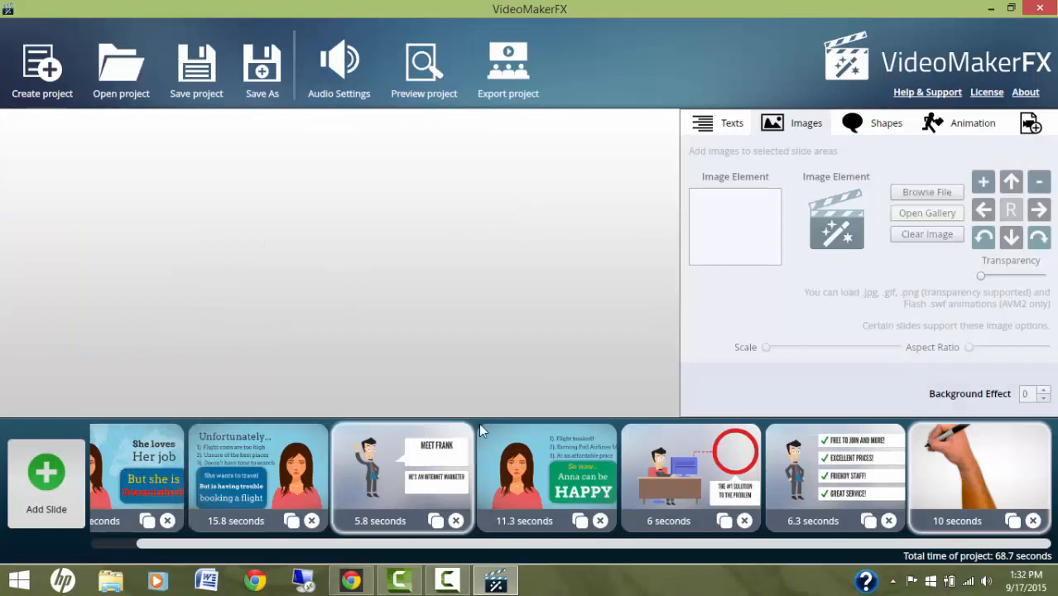
# Step: Review the first three text areas and the image, shape and animation options of the first Character Anna slide
pyautogui.click(729, 132)
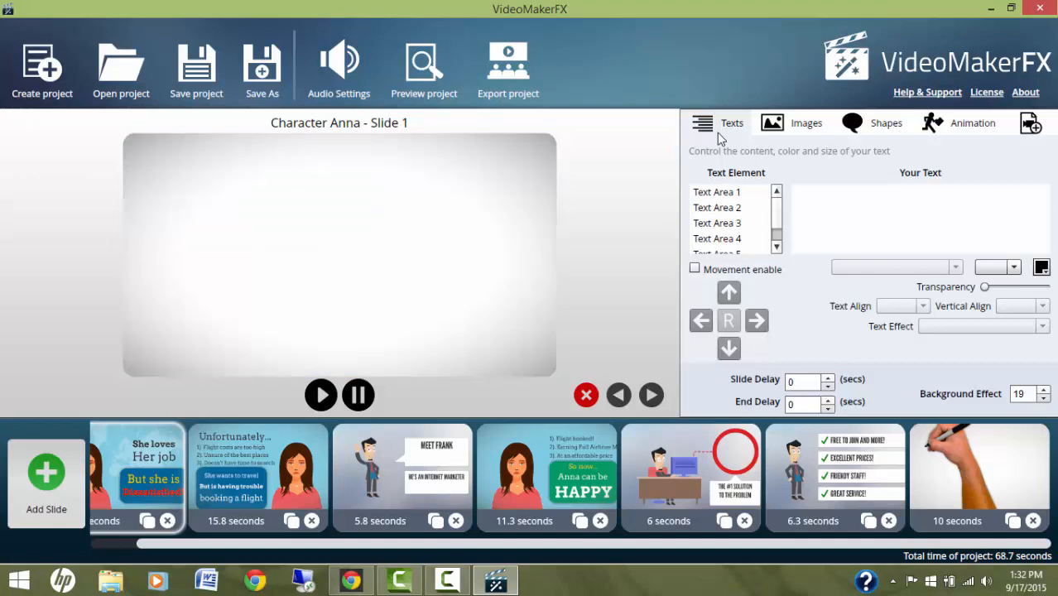
pyautogui.click(725, 196)
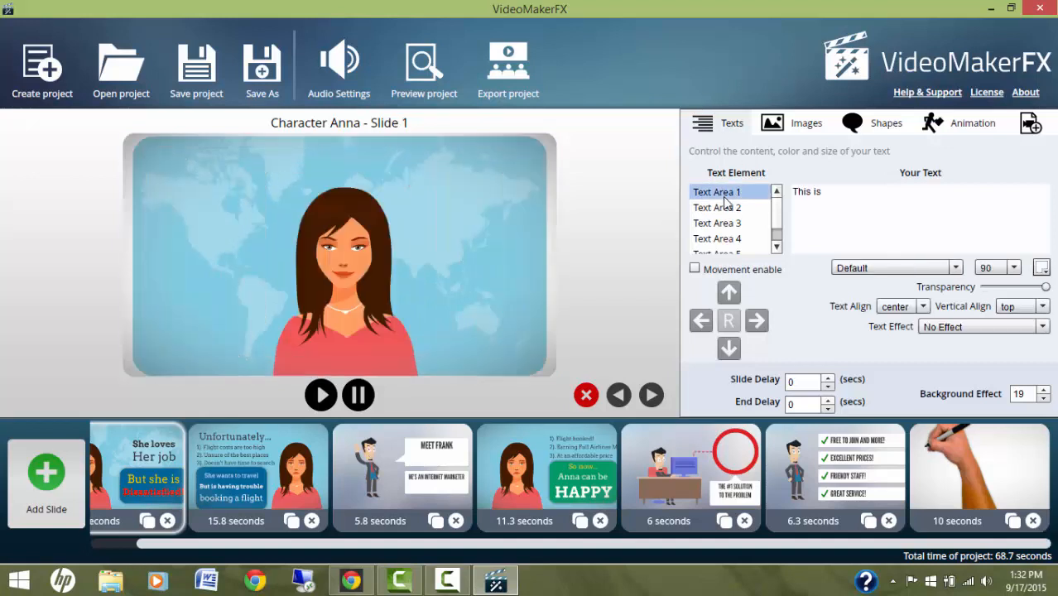
pyautogui.click(713, 209)
pyautogui.click(729, 222)
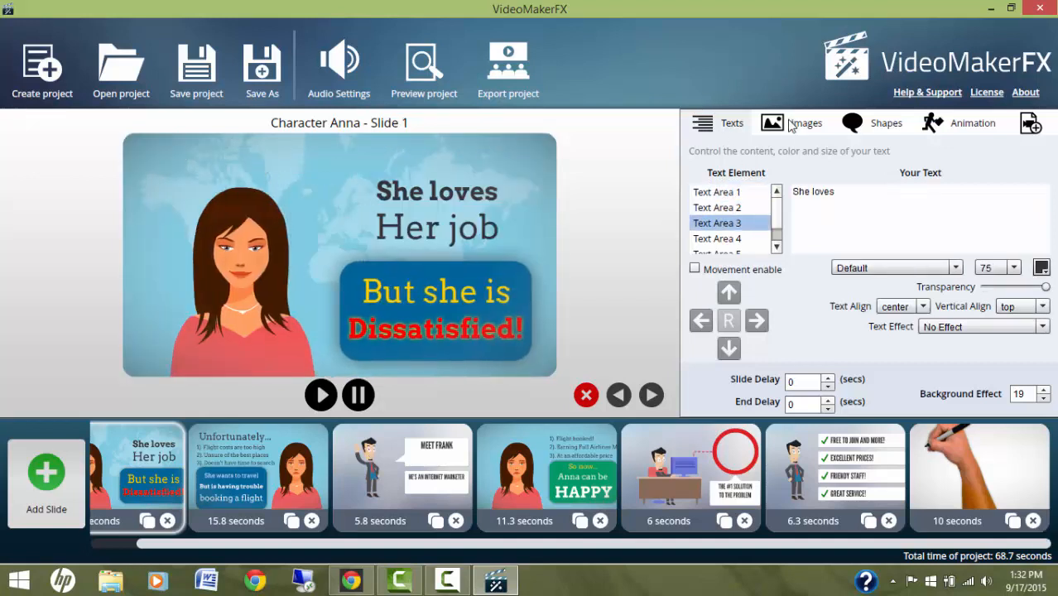
pyautogui.click(796, 123)
pyautogui.click(927, 213)
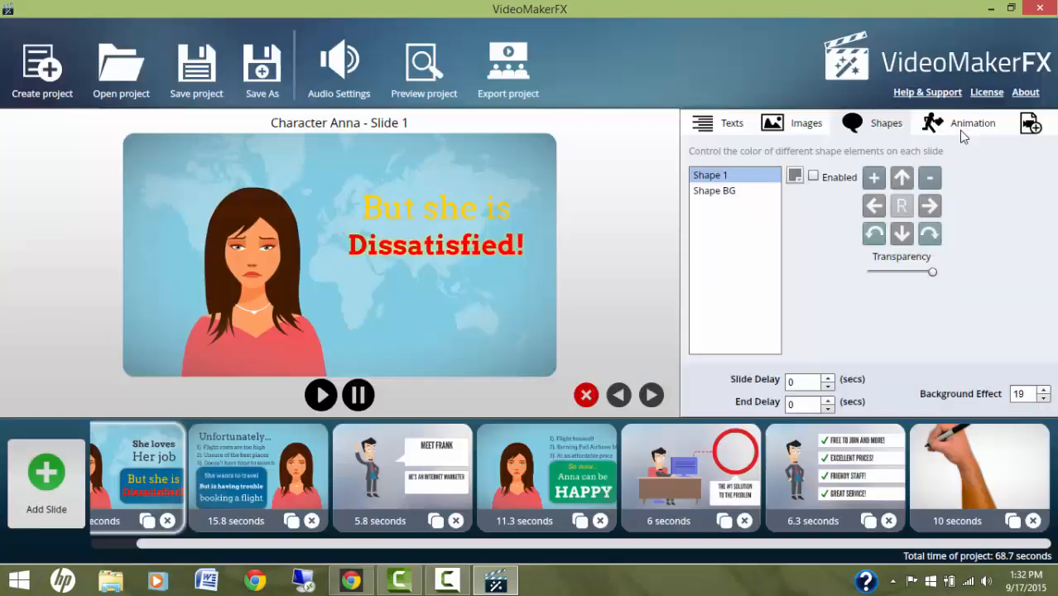
pyautogui.click(959, 126)
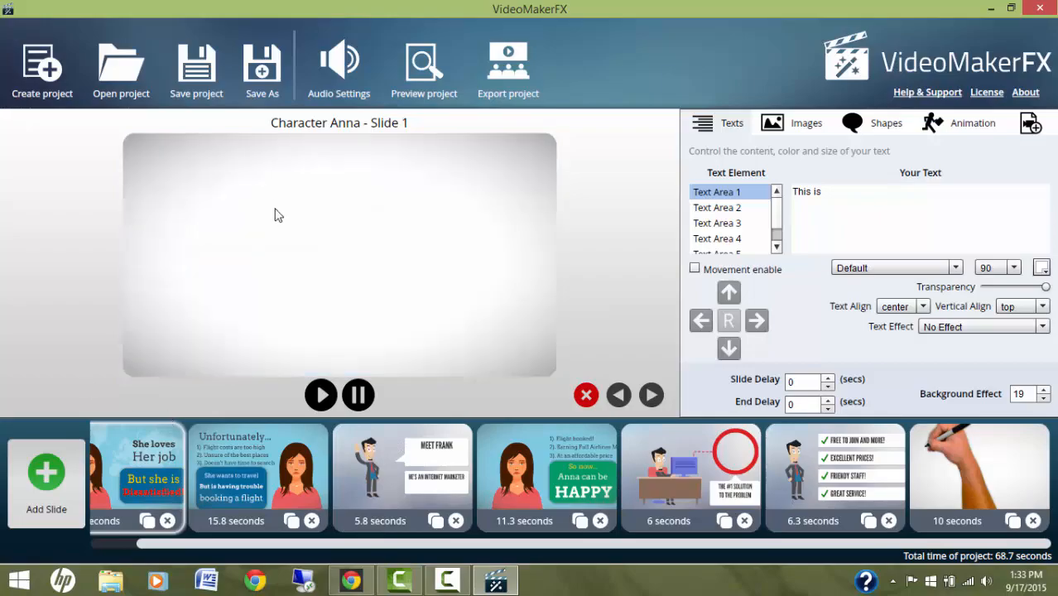
# Step: Preview the whole project from its first slide
pyautogui.click(423, 70)
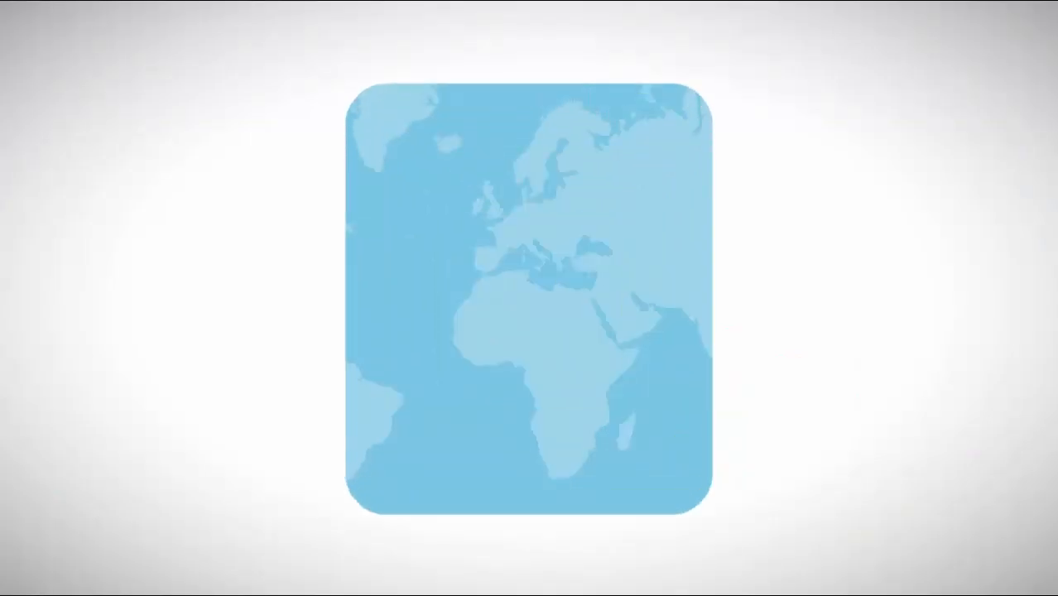